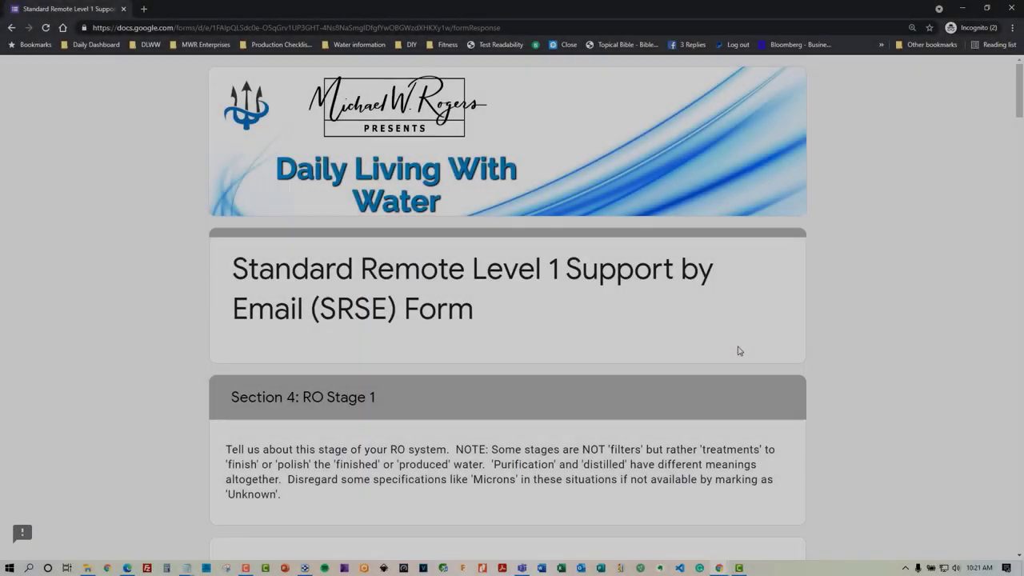
# - Read the intro note, briefly highlighting the Purification sentence and the word Microns
pyautogui.scroll(-2, 290, 352)
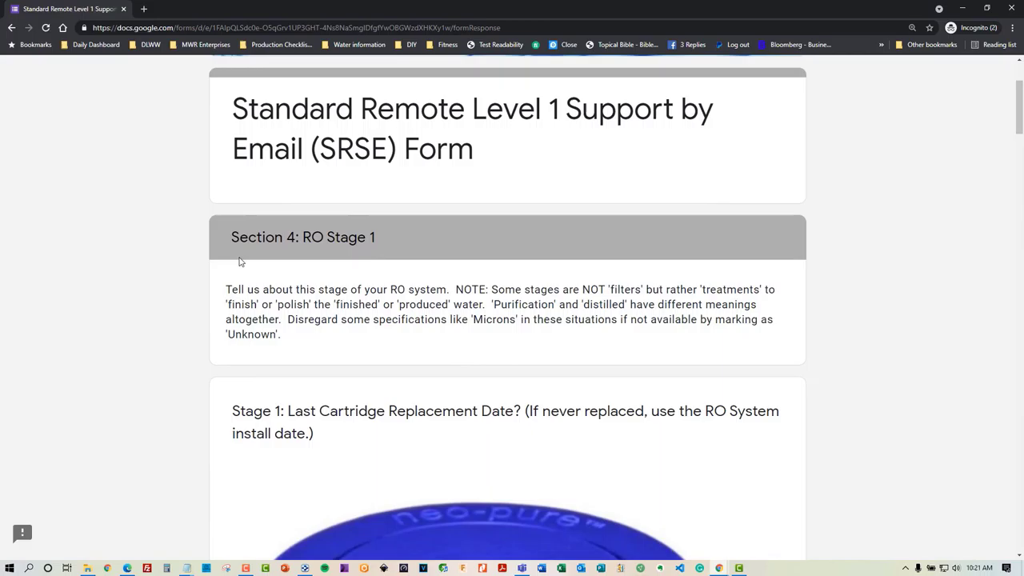
pyautogui.scroll(-2, 307, 256)
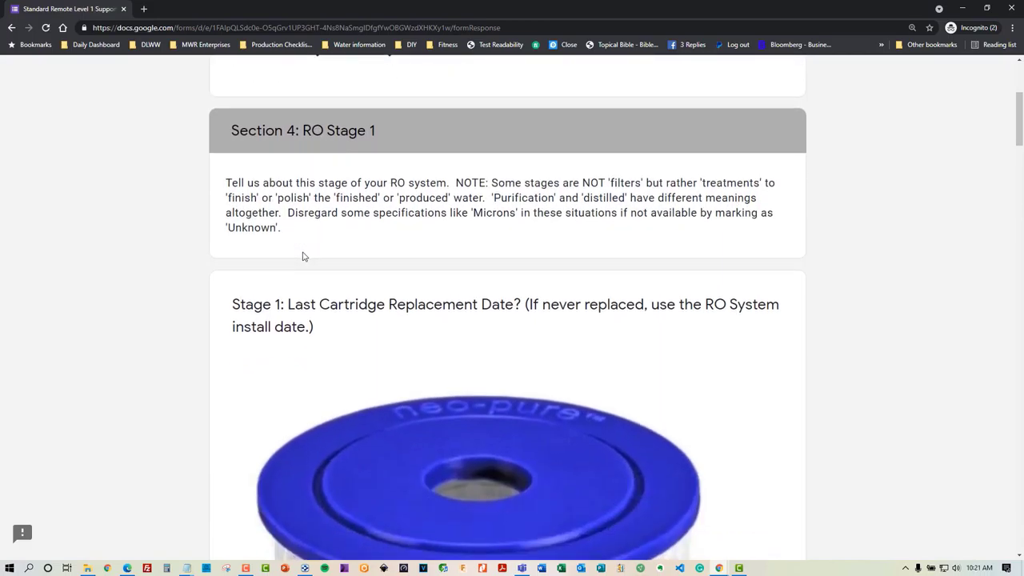
pyautogui.scroll(-1, 303, 256)
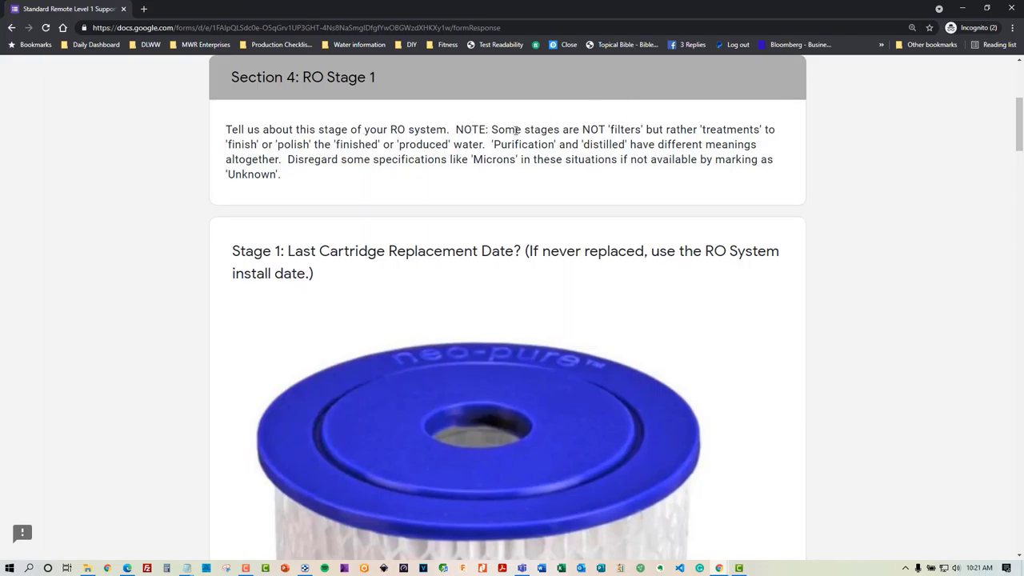
pyautogui.doubleClick(424, 144)
pyautogui.moveTo(486, 144); pyautogui.dragTo(285, 160)
pyautogui.click(334, 161)
pyautogui.doubleClick(500, 157)
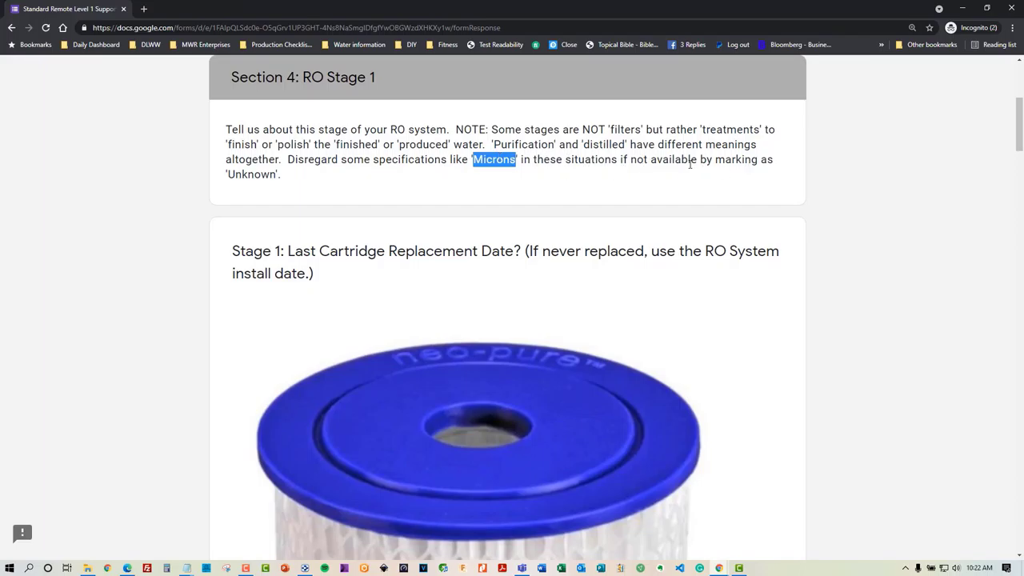
pyautogui.click(745, 167)
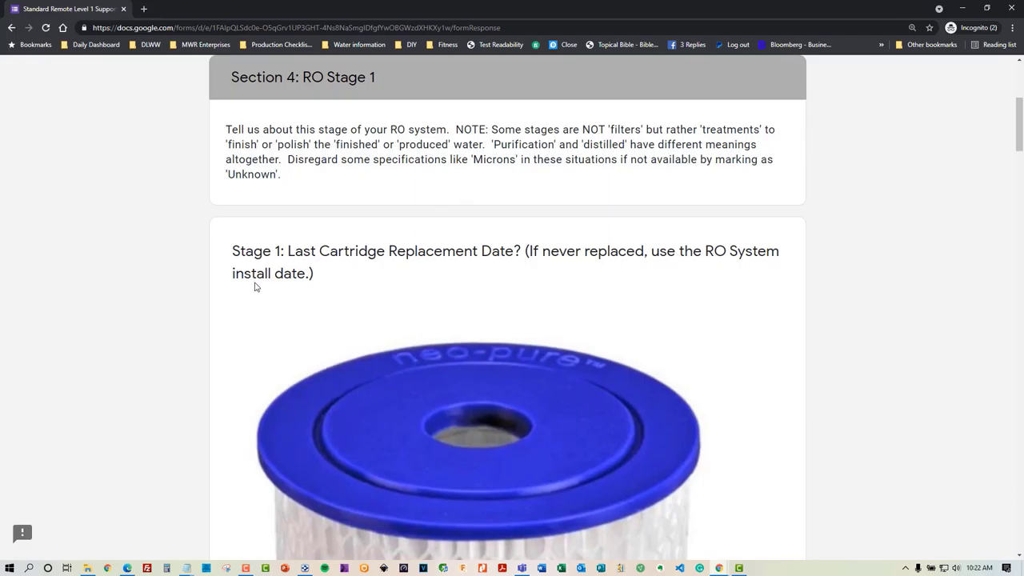
pyautogui.scroll(-1, 265, 267)
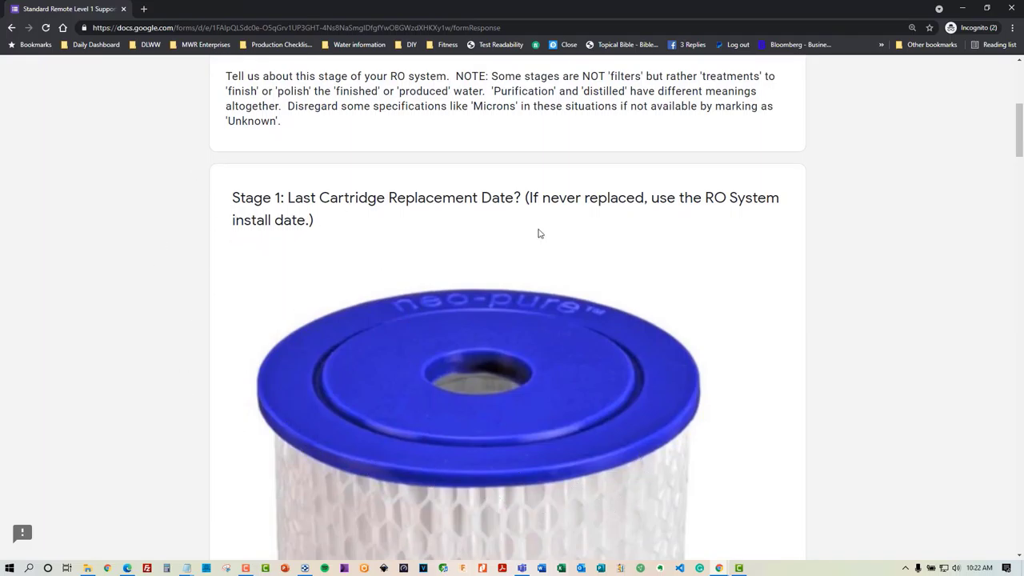
pyautogui.scroll(-1, 268, 309)
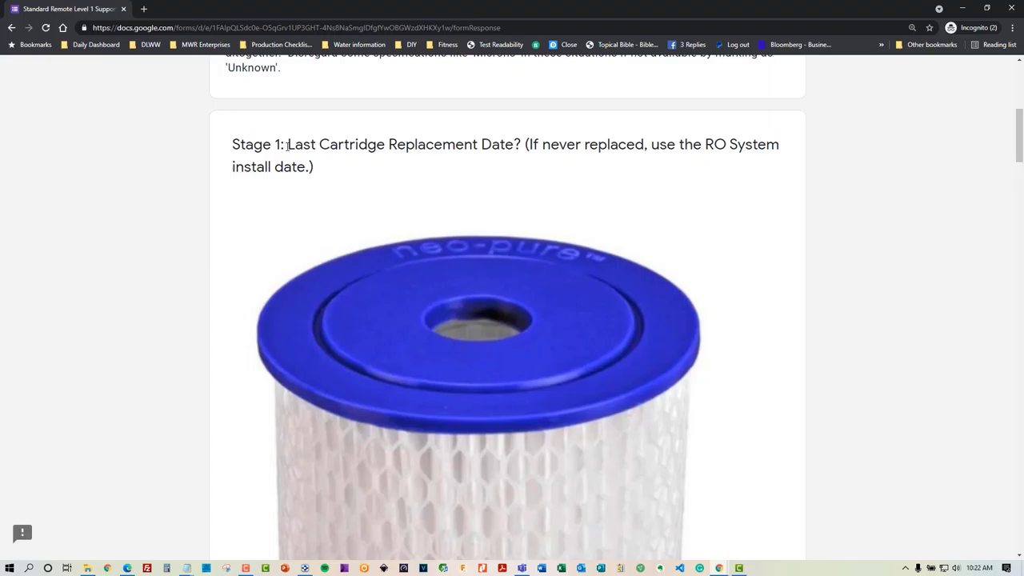
# - Highlight the Last Cartridge Replacement Date question title, then clear the selection
pyautogui.moveTo(288, 145); pyautogui.dragTo(526, 146)
pyautogui.click(491, 150)
pyautogui.click(523, 146)
pyautogui.scroll(6, 245, 195)
pyautogui.scroll(-12, 247, 194)
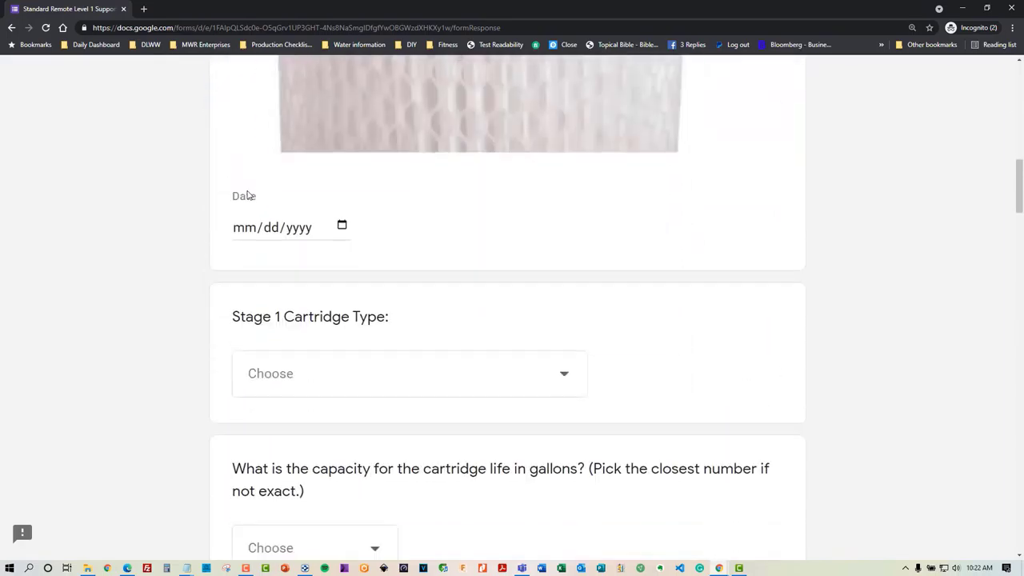
pyautogui.scroll(7, 617, 291)
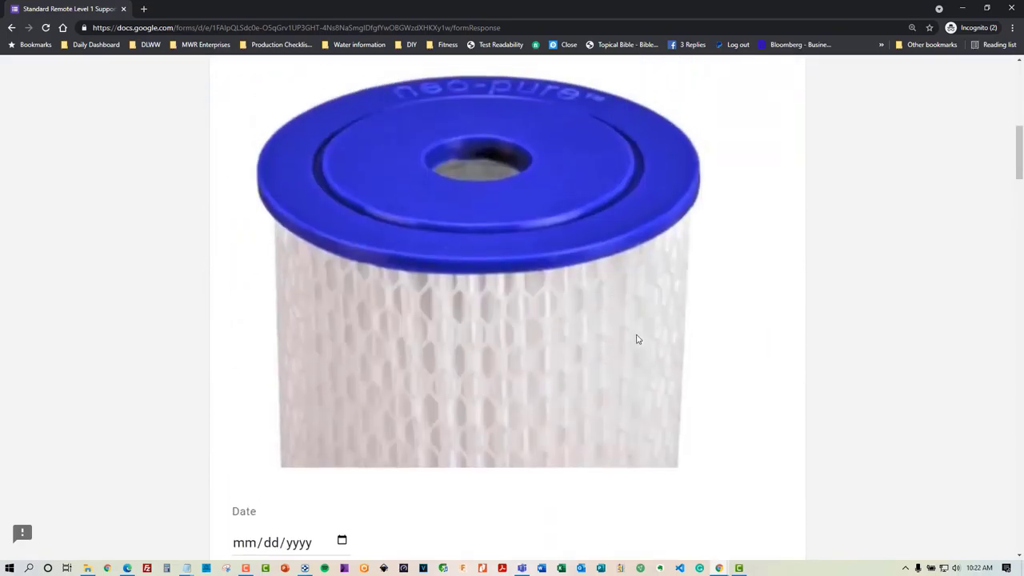
pyautogui.scroll(-5, 515, 421)
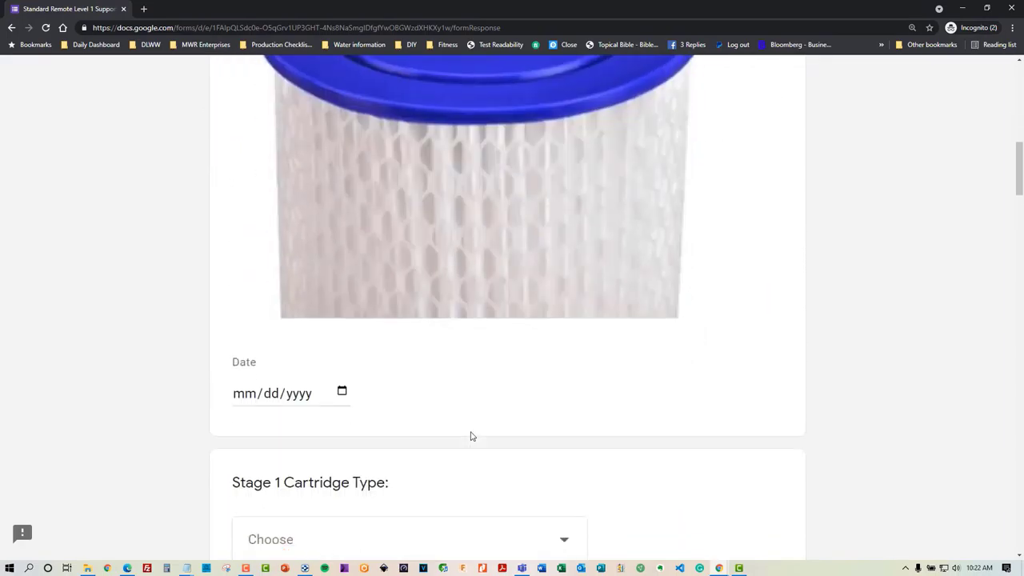
# - Set the Stage 1 last cartridge replacement date to 03/09/2017 with the calendar picker
pyautogui.click(343, 381)
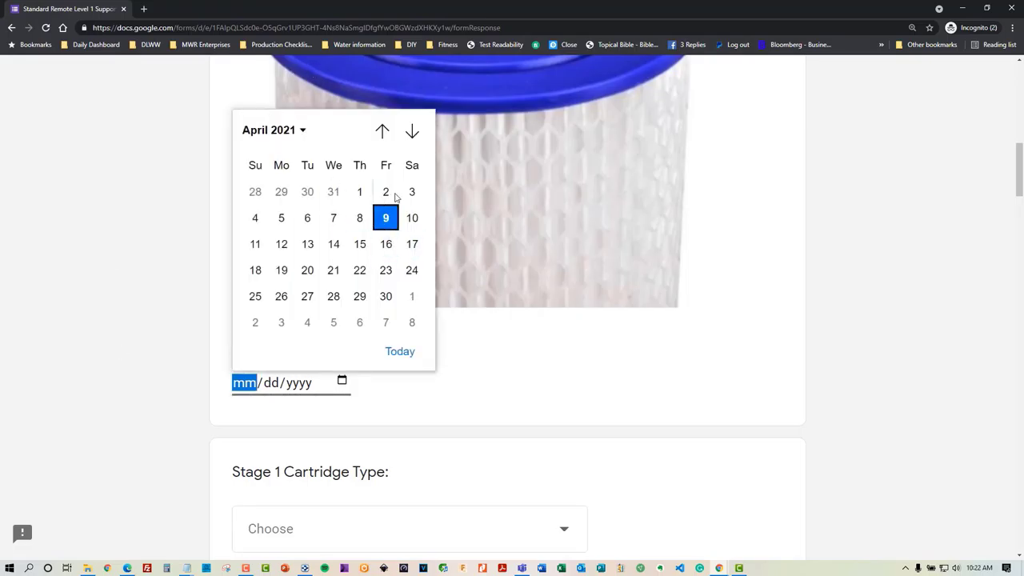
pyautogui.click(382, 132)
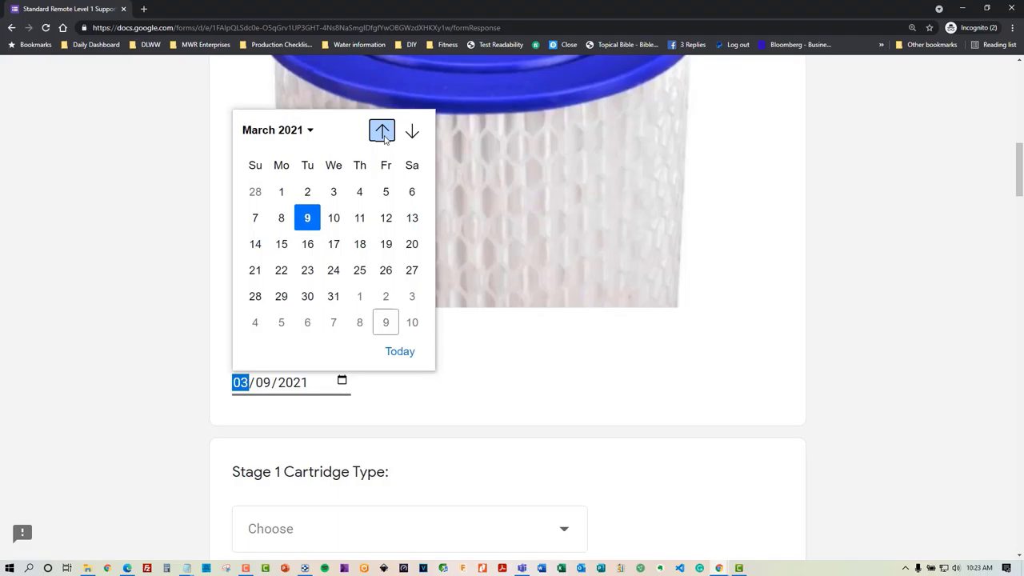
pyautogui.click(304, 132)
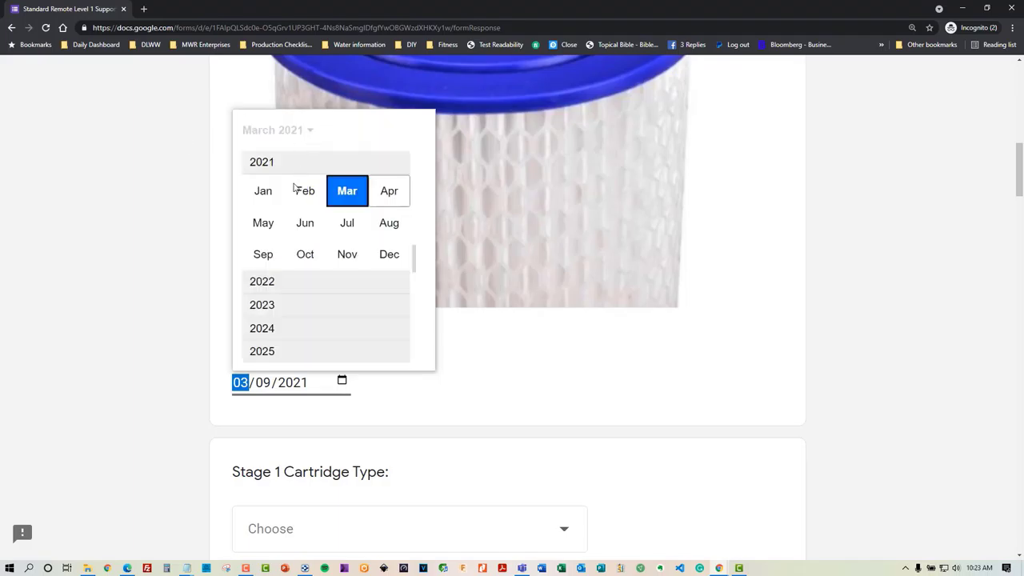
pyautogui.scroll(2, 272, 196)
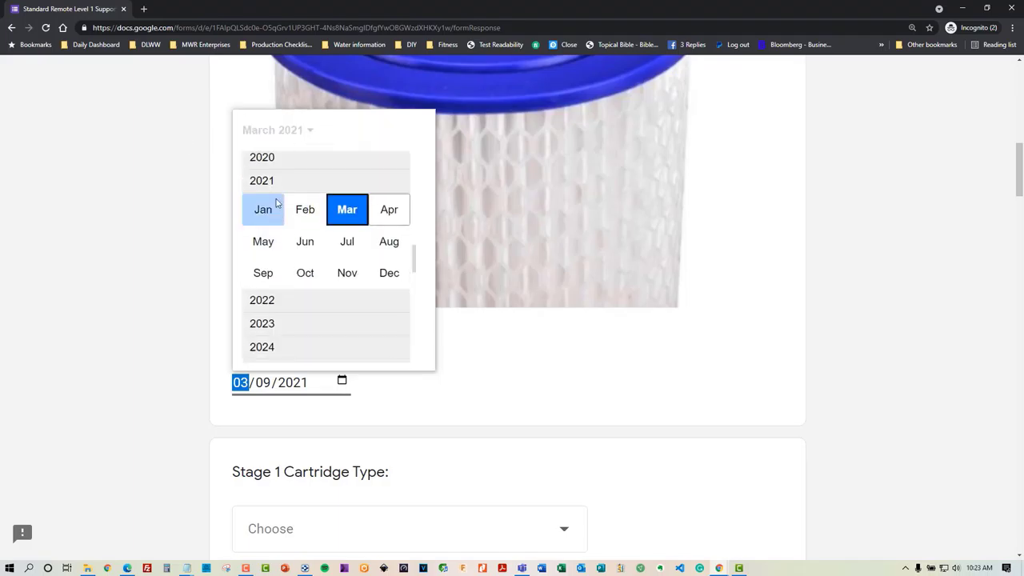
pyautogui.scroll(2, 280, 204)
pyautogui.click(287, 160)
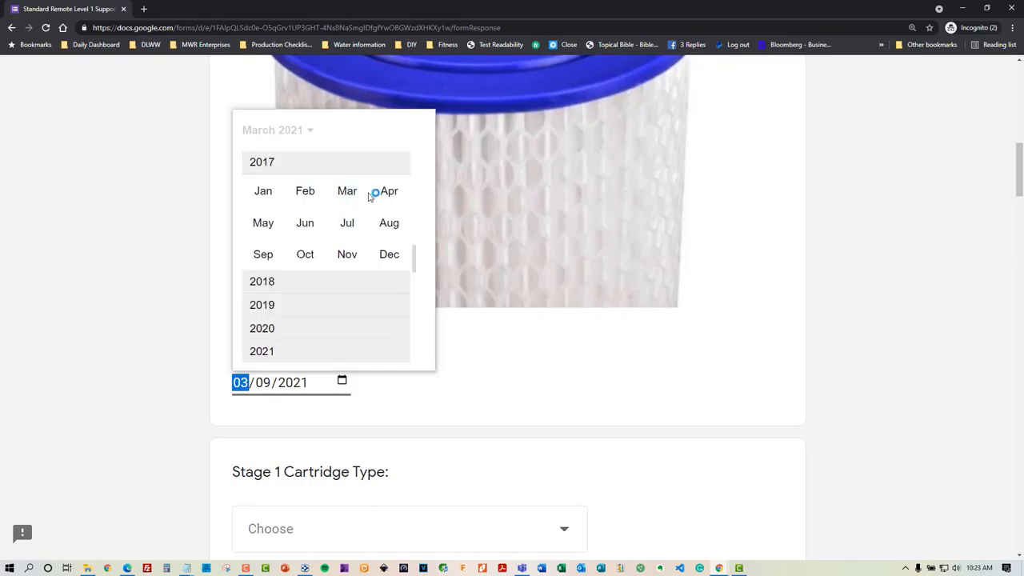
pyautogui.click(347, 190)
pyautogui.click(300, 229)
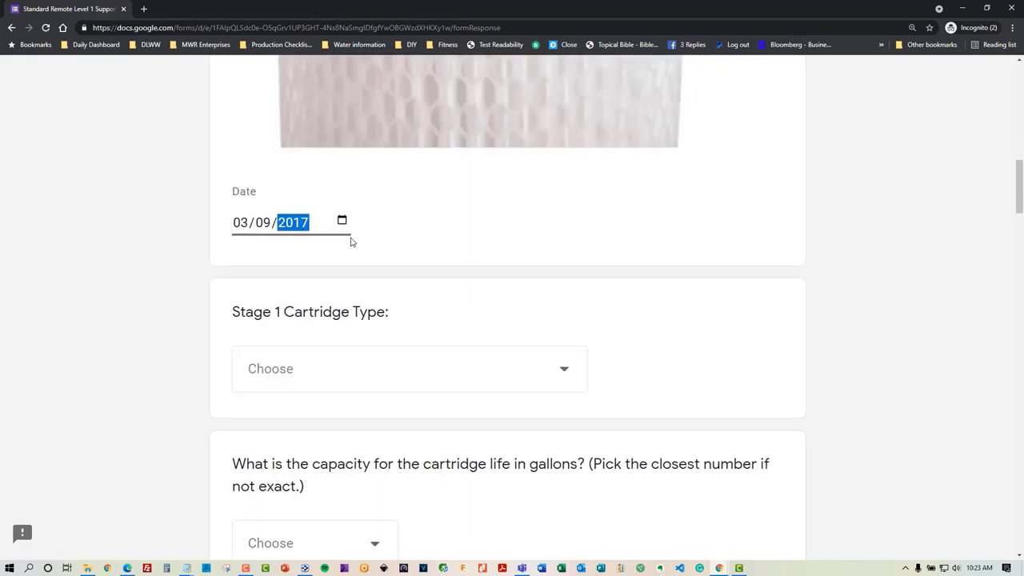
pyautogui.click(532, 239)
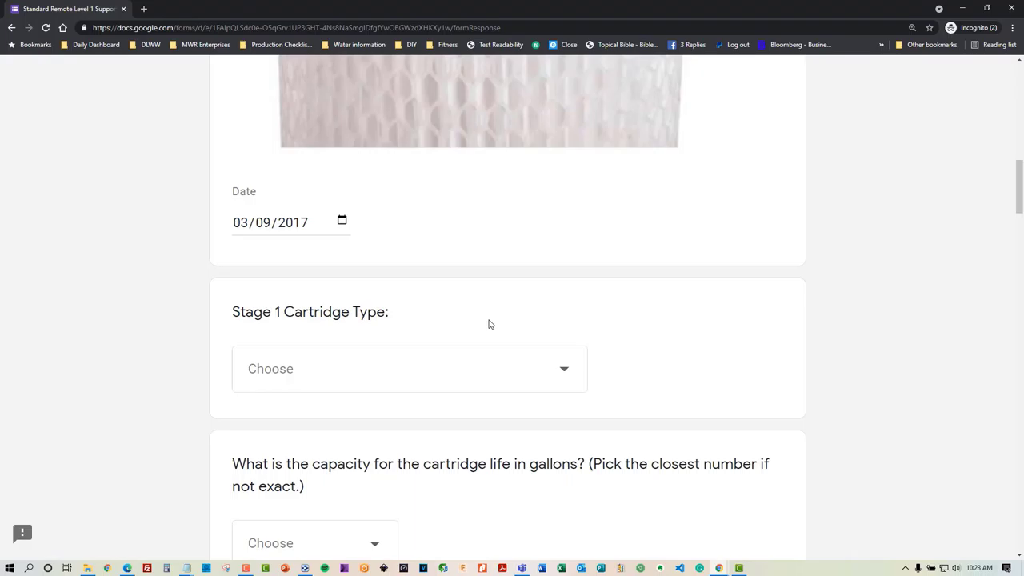
# - Choose Pre-filter/Sediment Filter as the Stage 1 Cartridge Type
pyautogui.scroll(-2, 272, 304)
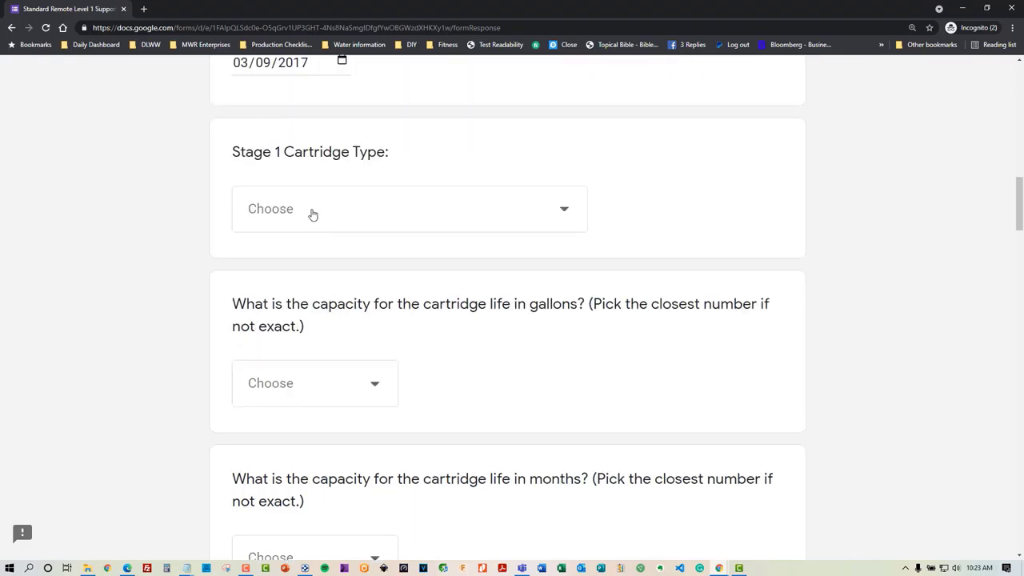
pyautogui.click(313, 214)
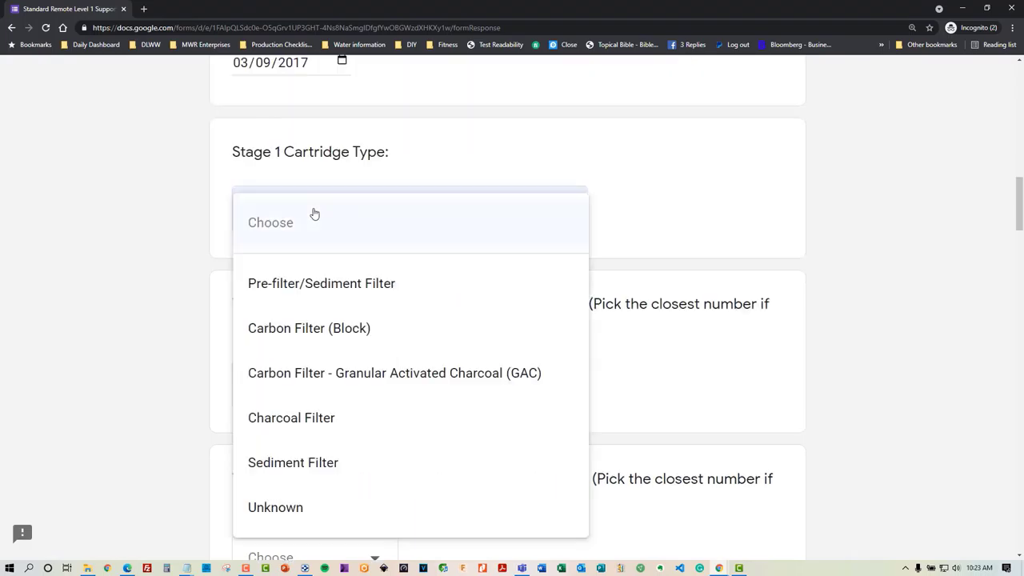
pyautogui.click(393, 295)
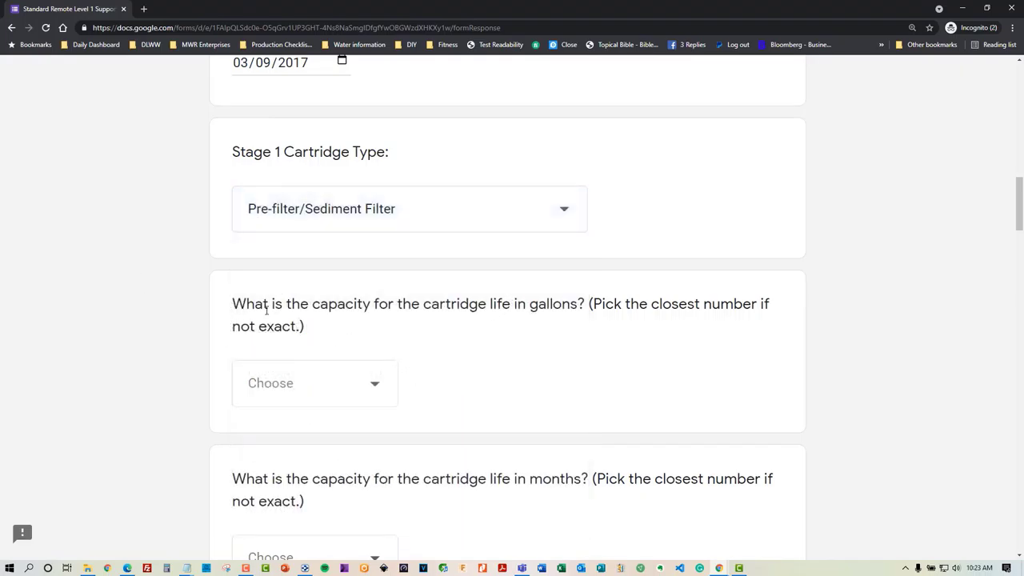
pyautogui.scroll(-1, 244, 311)
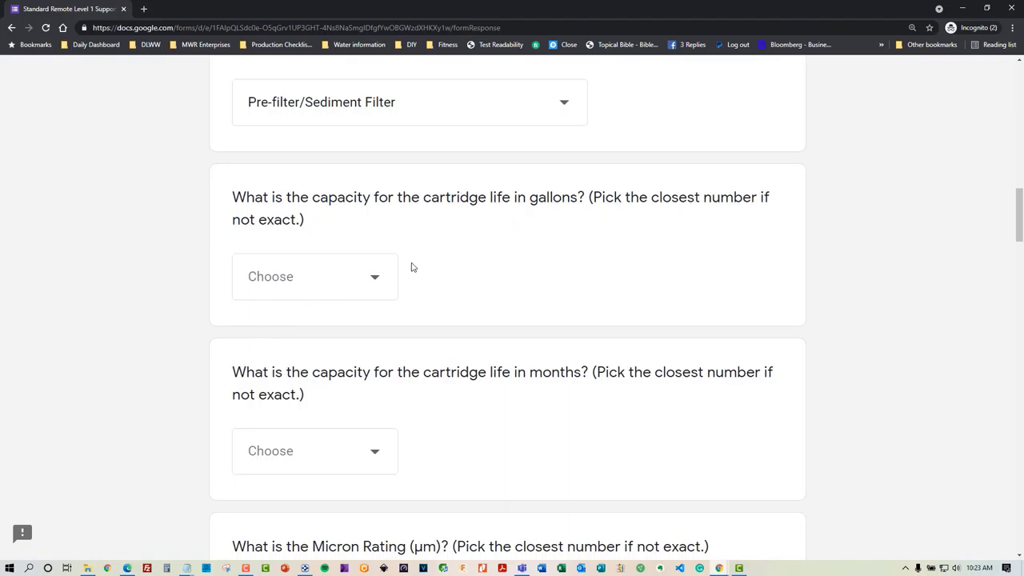
pyautogui.click(374, 289)
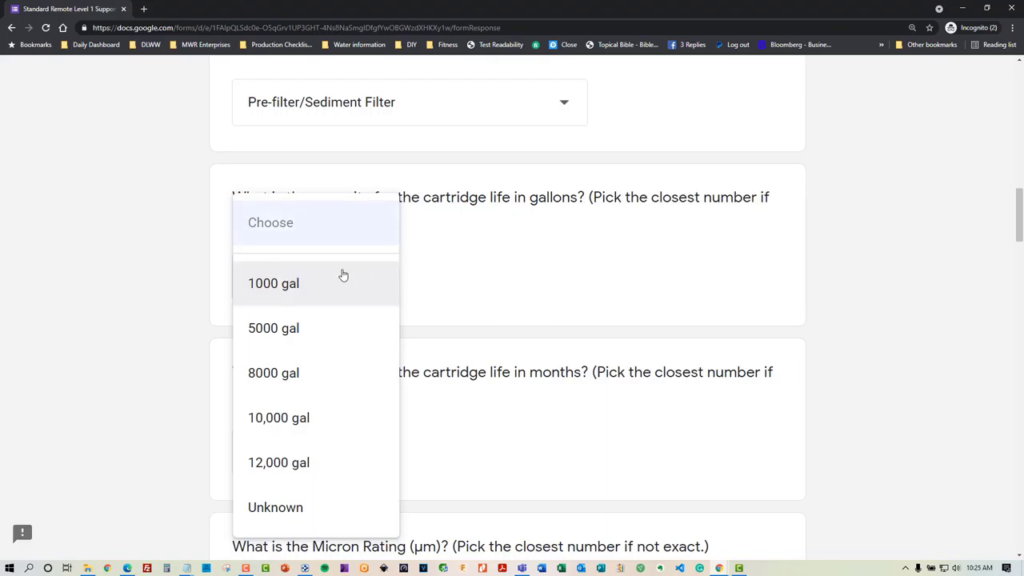
# - Select 10,000 gal as the cartridge life in gallons
pyautogui.press('Down')
pyautogui.press('Down')
pyautogui.press('Down')
pyautogui.press('Return')
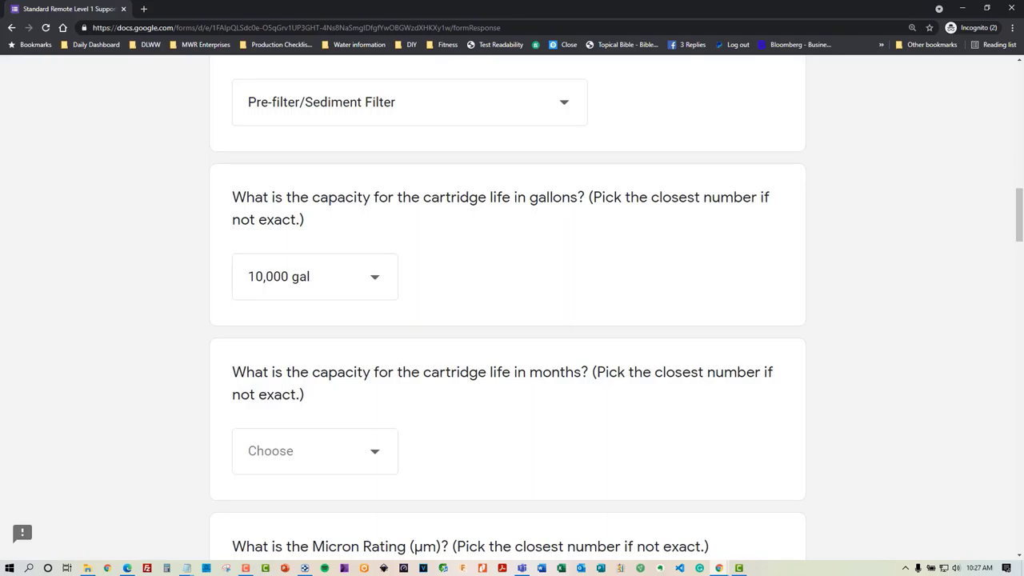
pyautogui.scroll(-2, 238, 235)
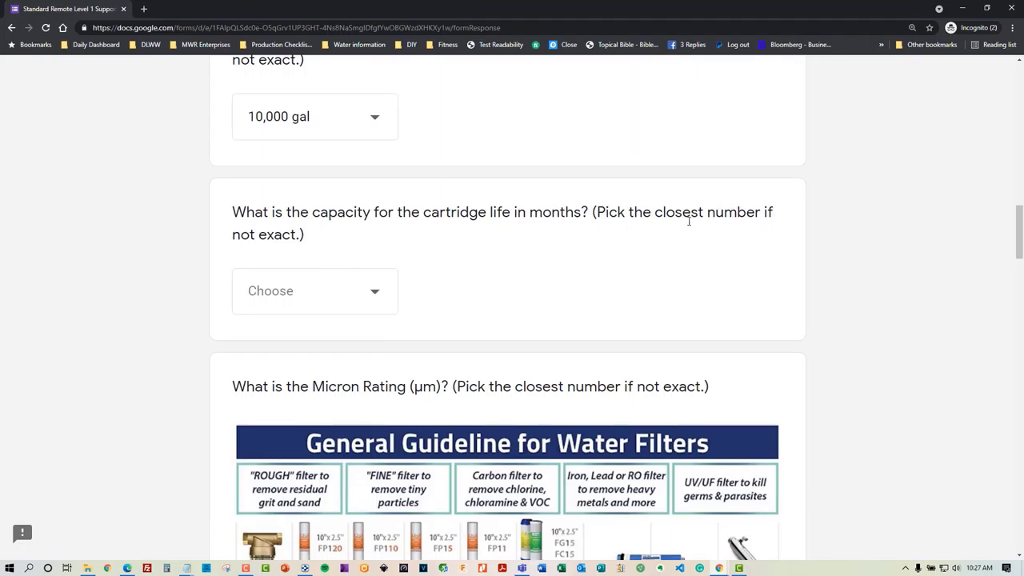
# - Answer the cartridge life in months as 12 months
pyautogui.click(317, 304)
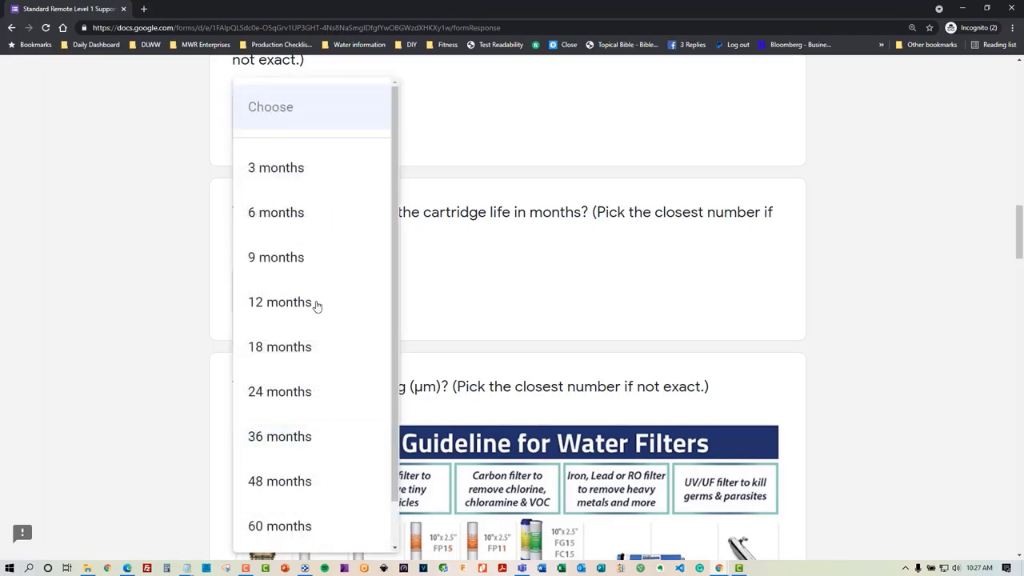
pyautogui.click(318, 302)
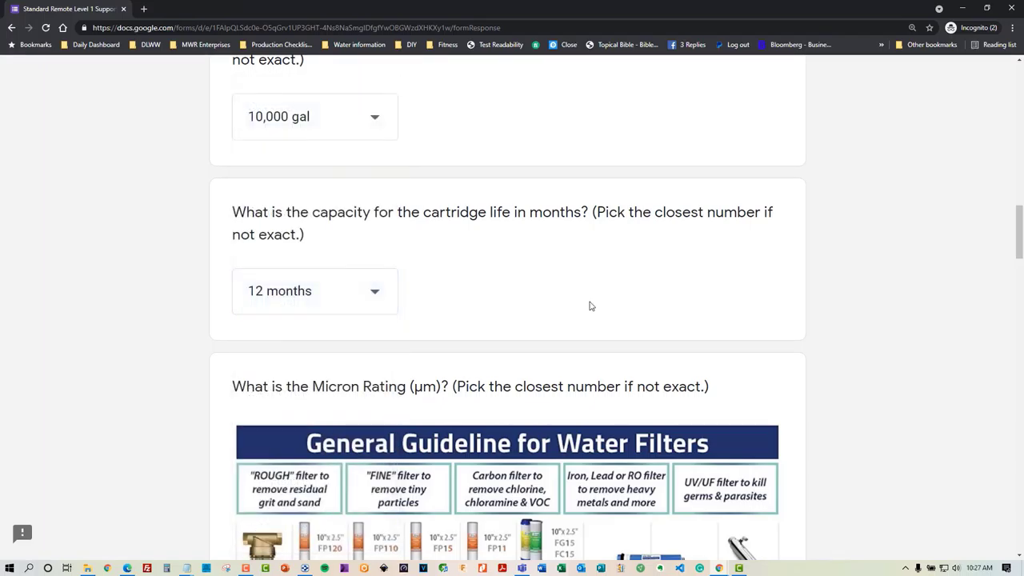
pyautogui.scroll(-1, 505, 264)
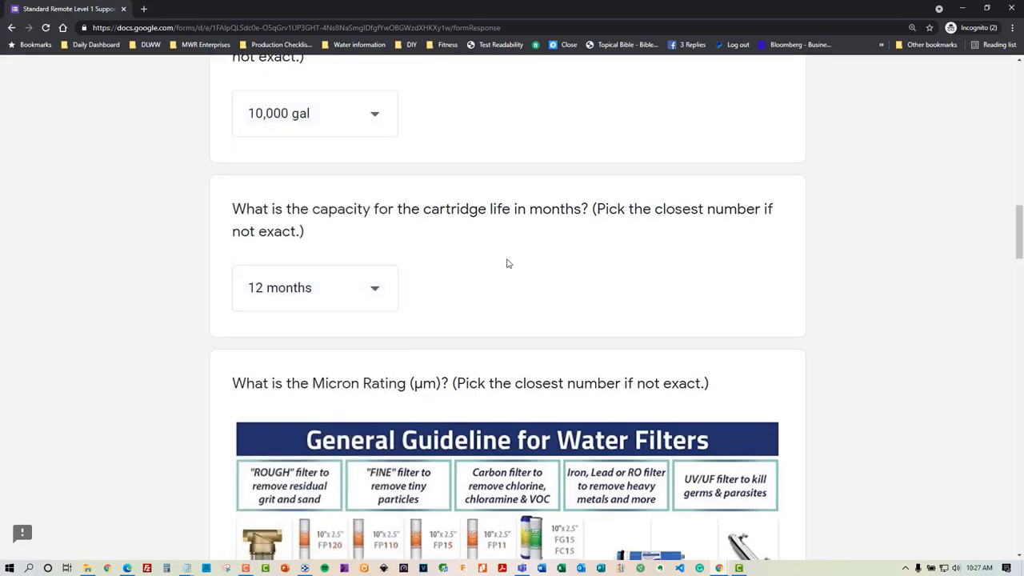
pyautogui.scroll(-2, 504, 272)
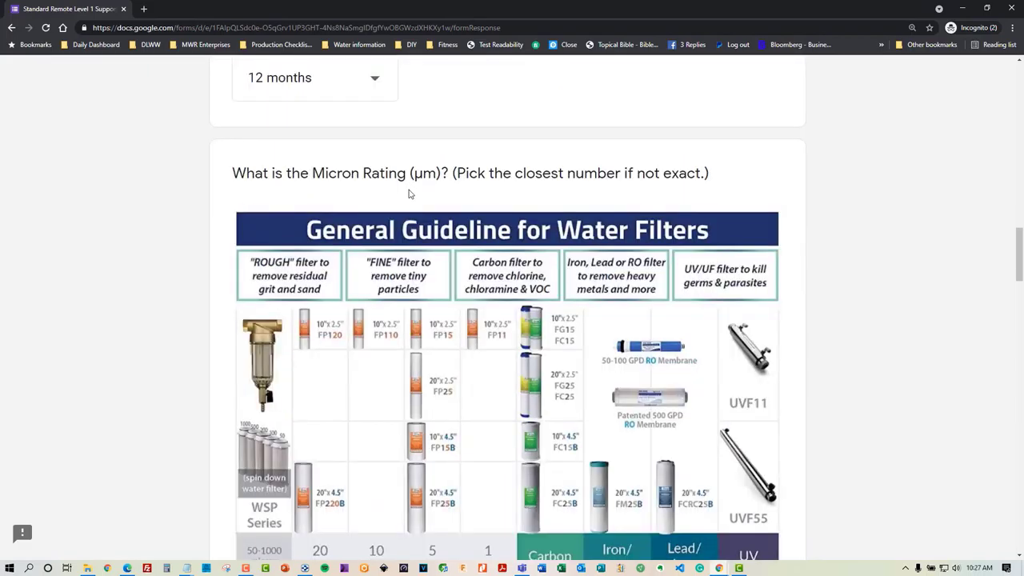
# - Inspect the µm unit in the Micron Rating question and its water filter guideline chart
pyautogui.doubleClick(427, 173)
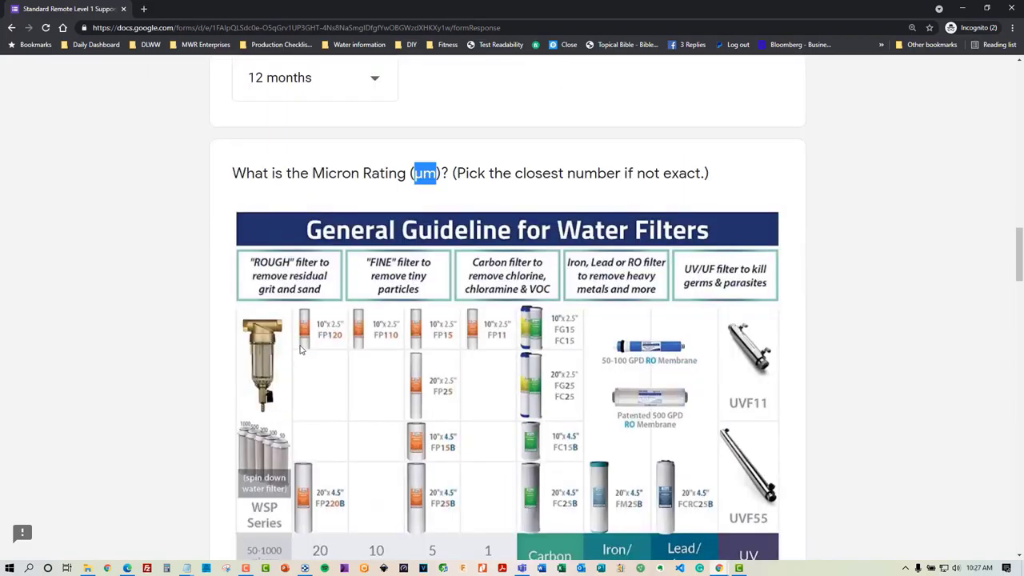
pyautogui.click(438, 180)
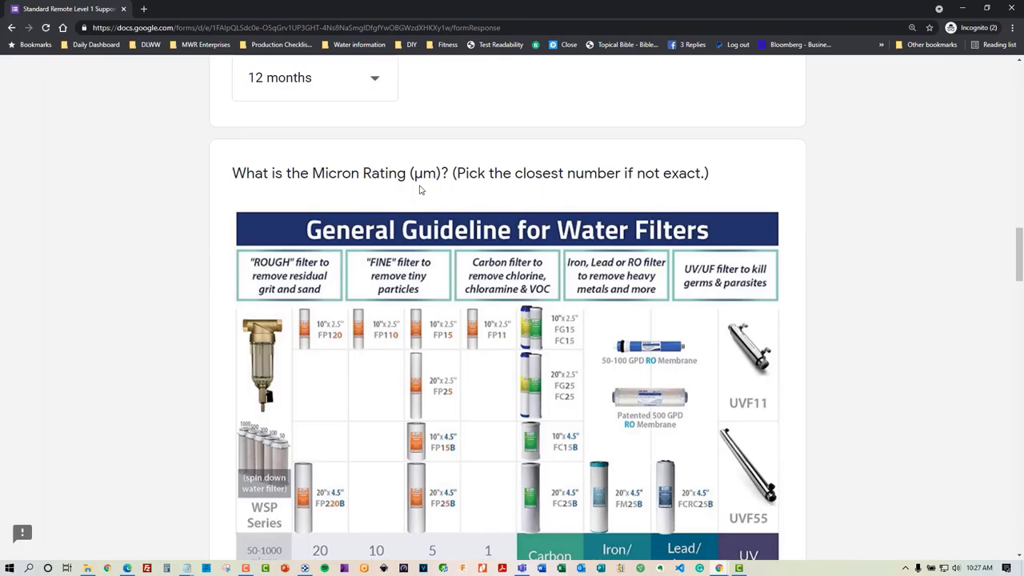
pyautogui.moveTo(432, 176); pyautogui.dragTo(442, 176)
pyautogui.click(430, 189)
pyautogui.scroll(-1, 426, 143)
pyautogui.scroll(-2, 368, 168)
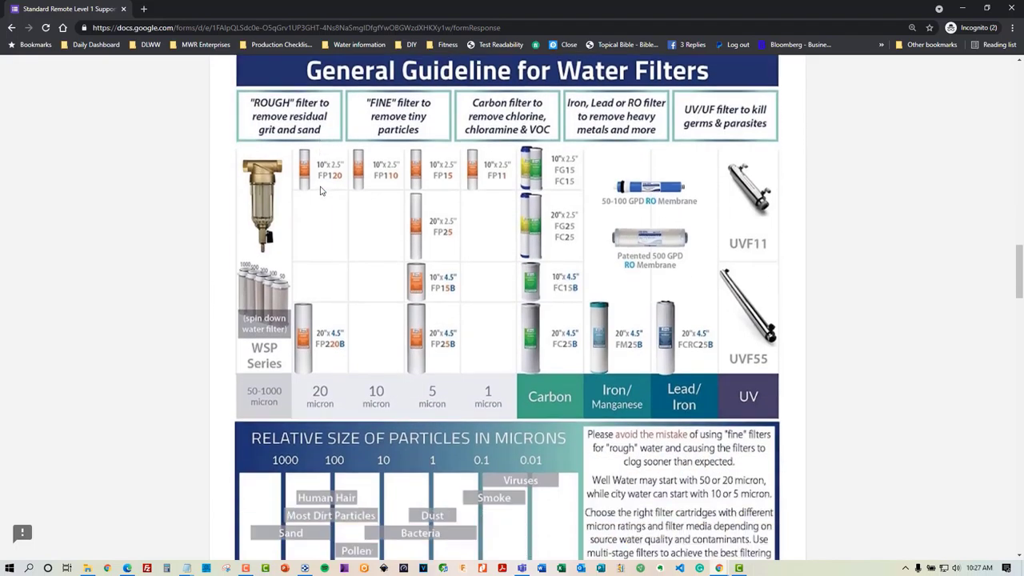
pyautogui.scroll(1, 512, 180)
pyautogui.scroll(1, 512, 175)
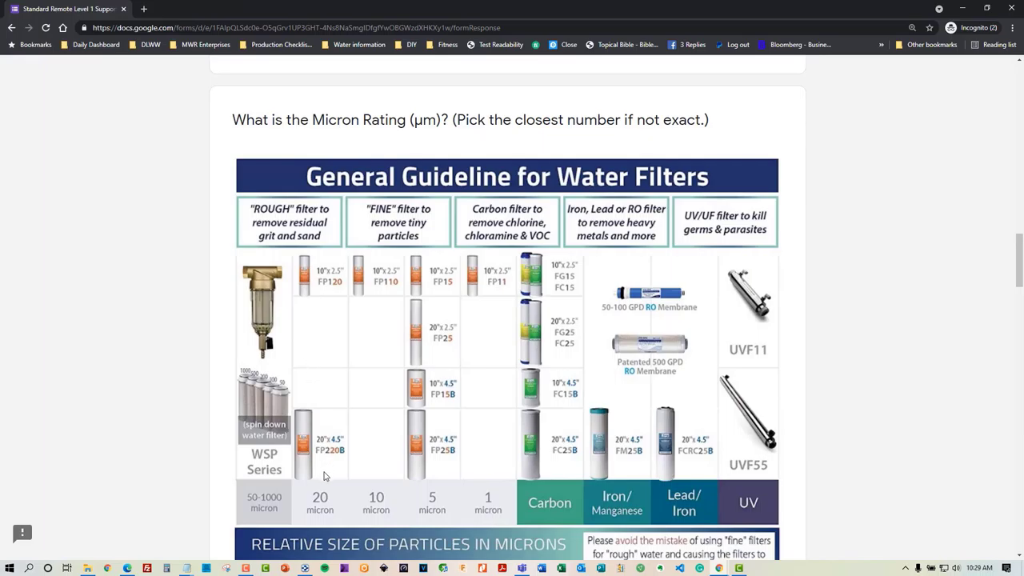
pyautogui.scroll(-1, 323, 477)
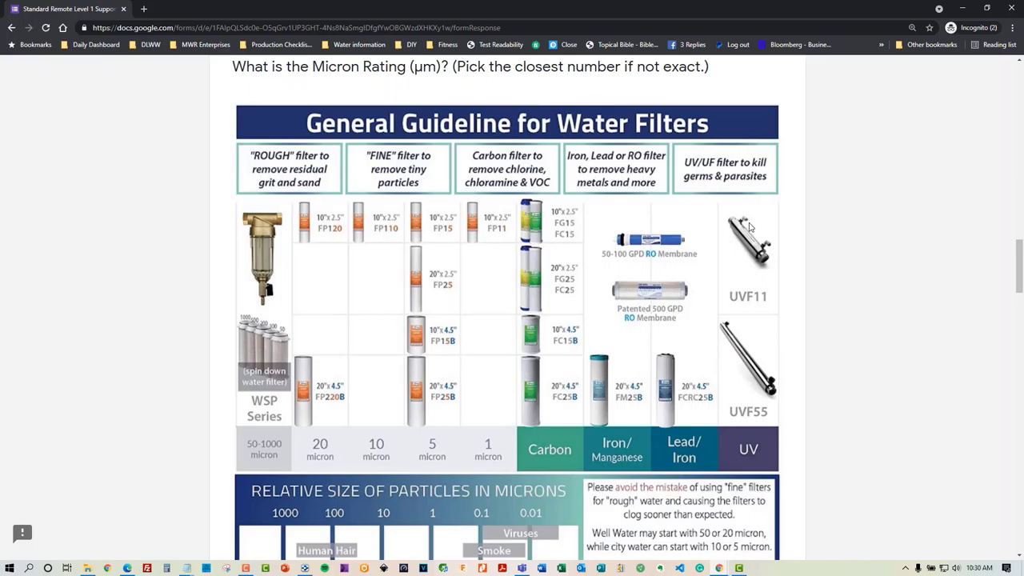
pyautogui.scroll(-2, 414, 401)
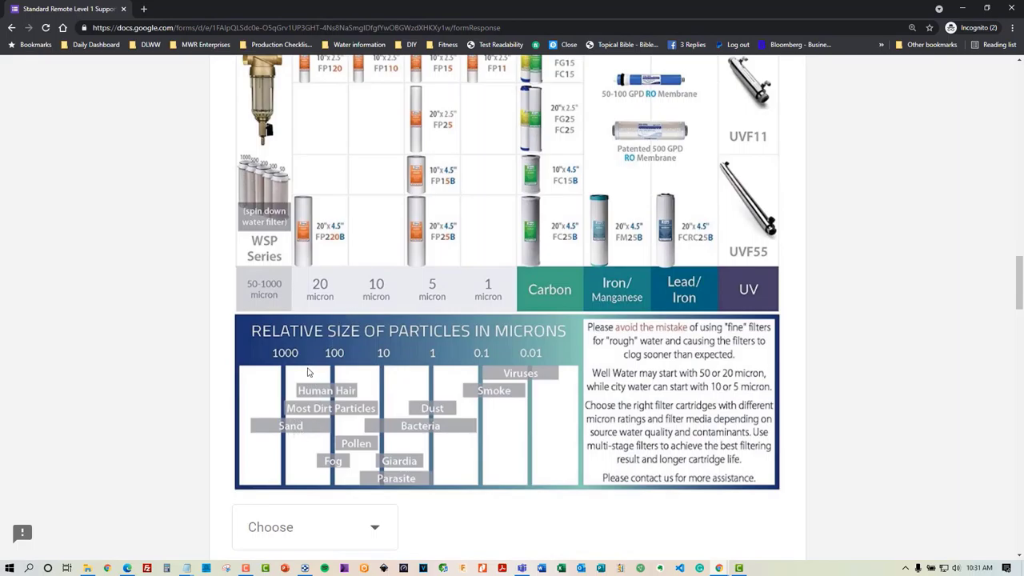
pyautogui.scroll(-2, 307, 371)
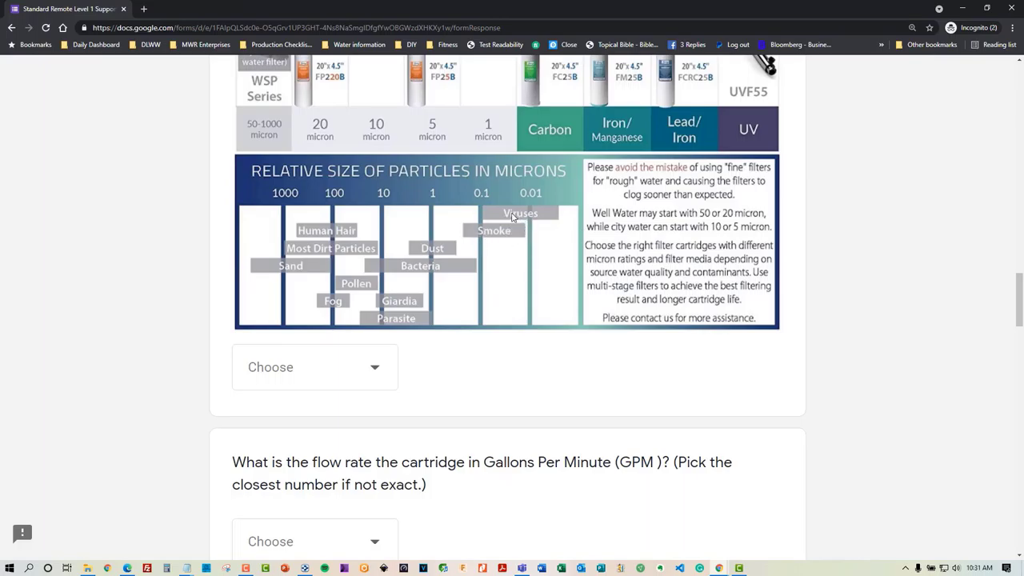
pyautogui.scroll(3, 547, 259)
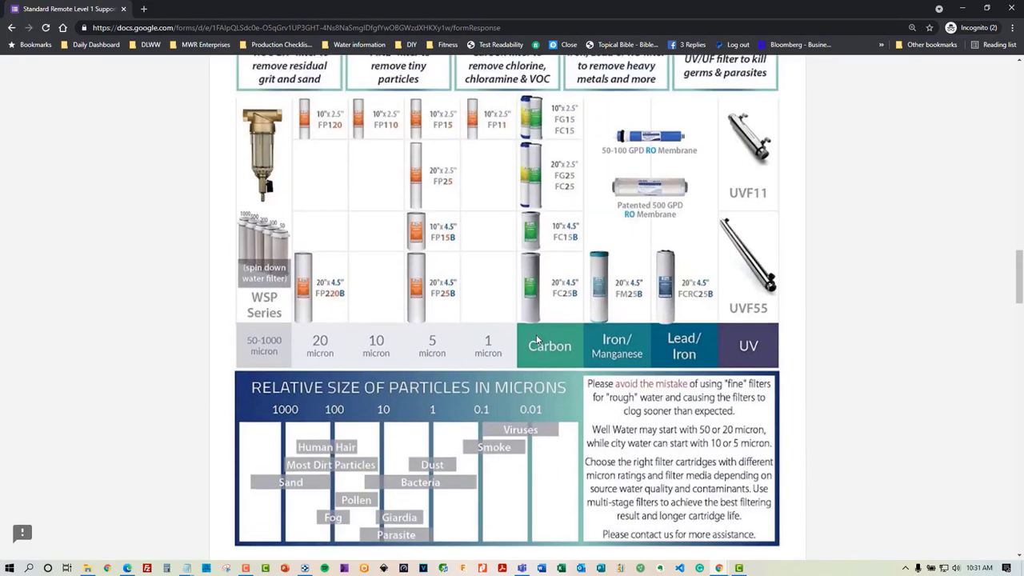
pyautogui.scroll(2, 537, 340)
pyautogui.scroll(-4, 520, 346)
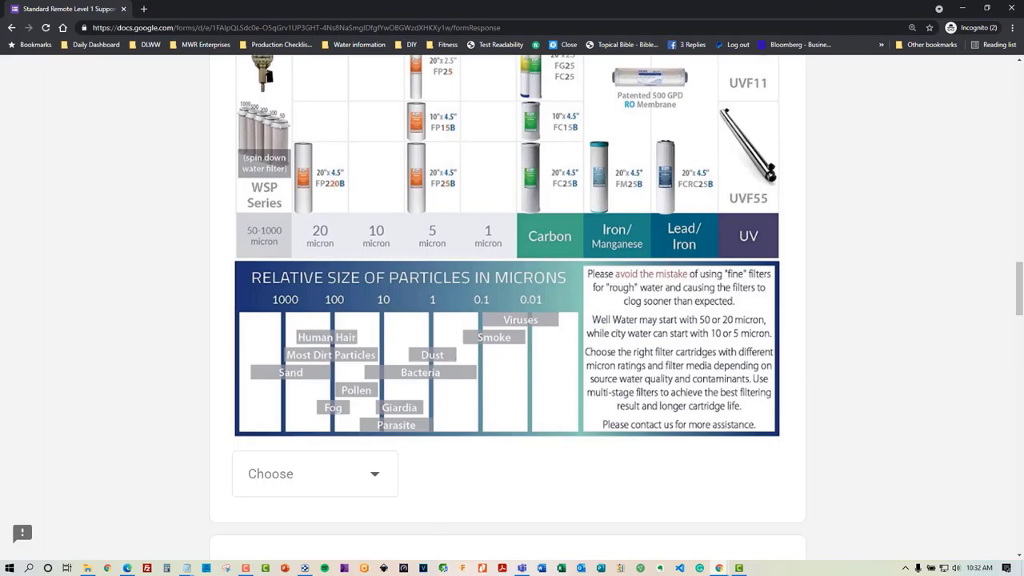
# - Set the Micron Rating to Unknown, then change it to Above 50 µm
pyautogui.scroll(-1, 296, 400)
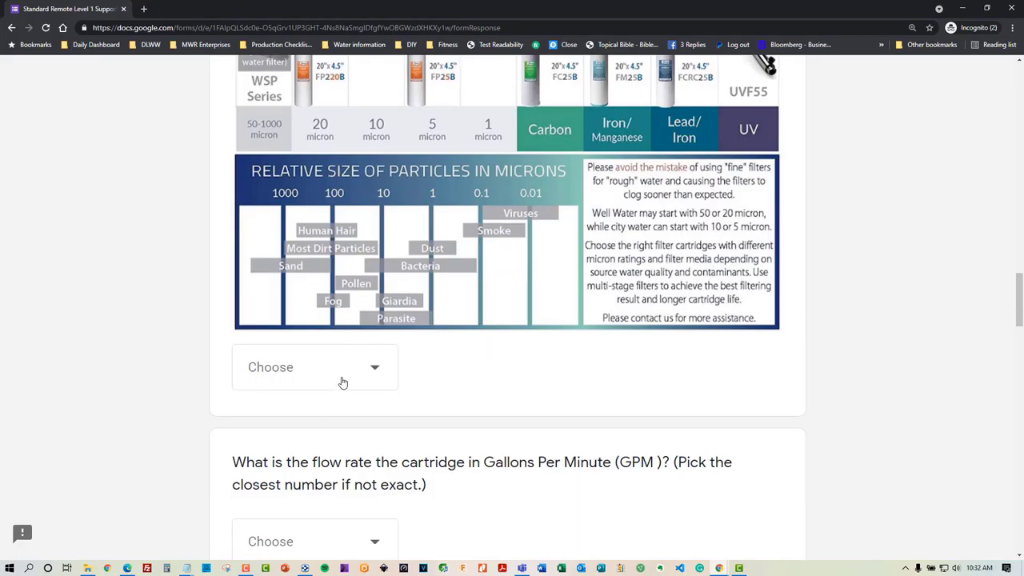
pyautogui.click(528, 390)
pyautogui.scroll(3, 227, 358)
pyautogui.scroll(2, 210, 362)
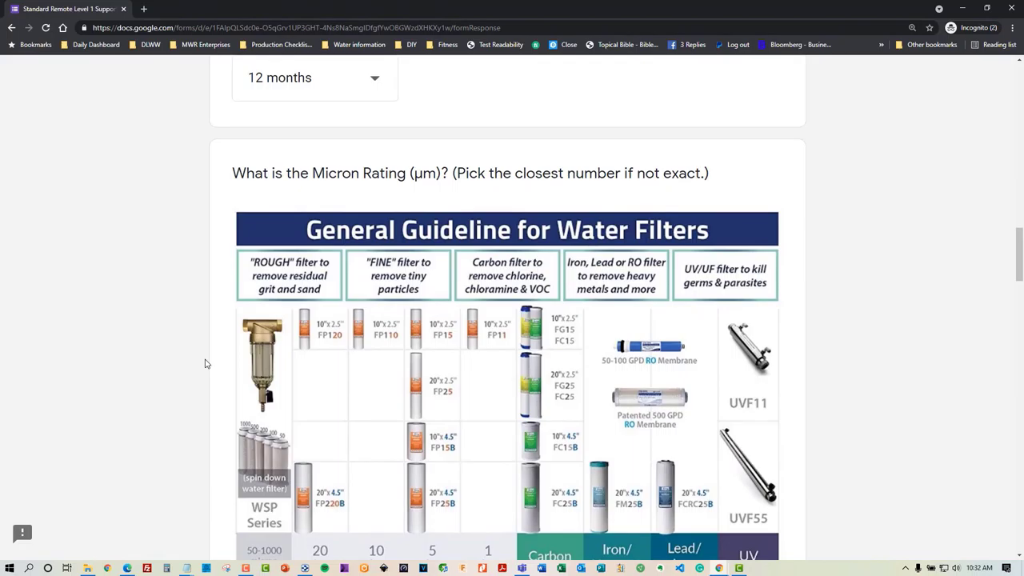
pyautogui.scroll(-6, 205, 363)
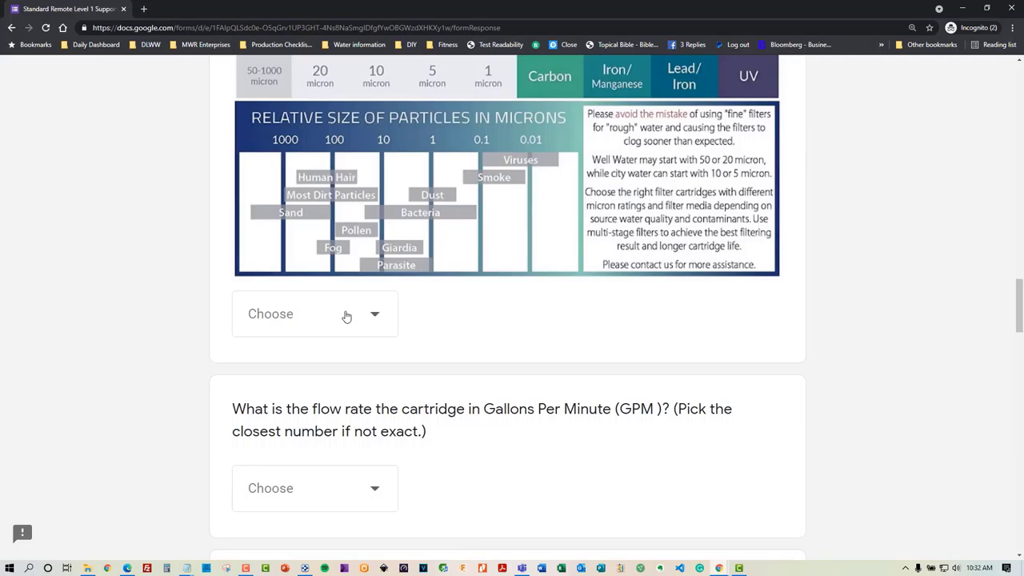
pyautogui.click(280, 327)
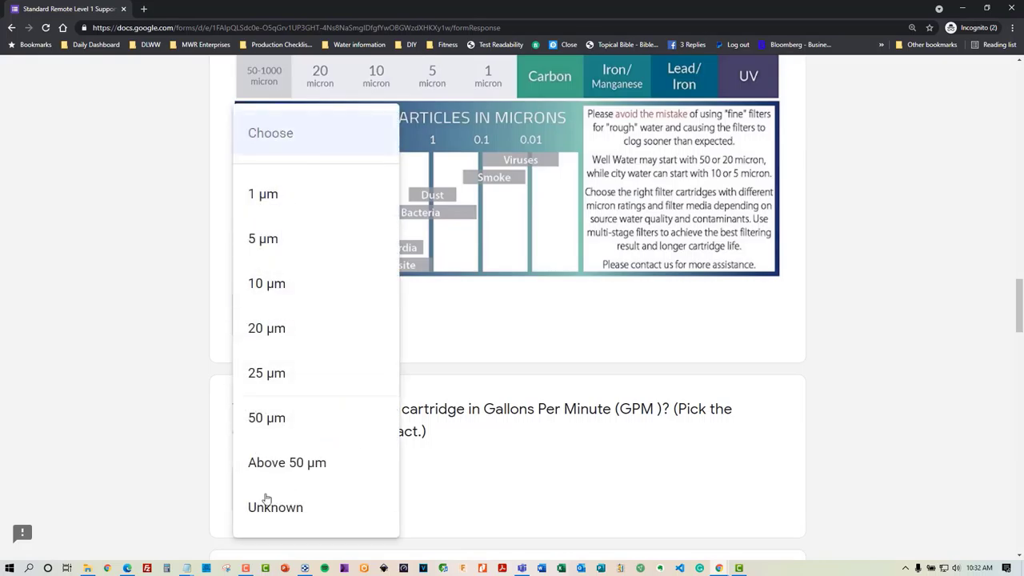
pyautogui.click(280, 516)
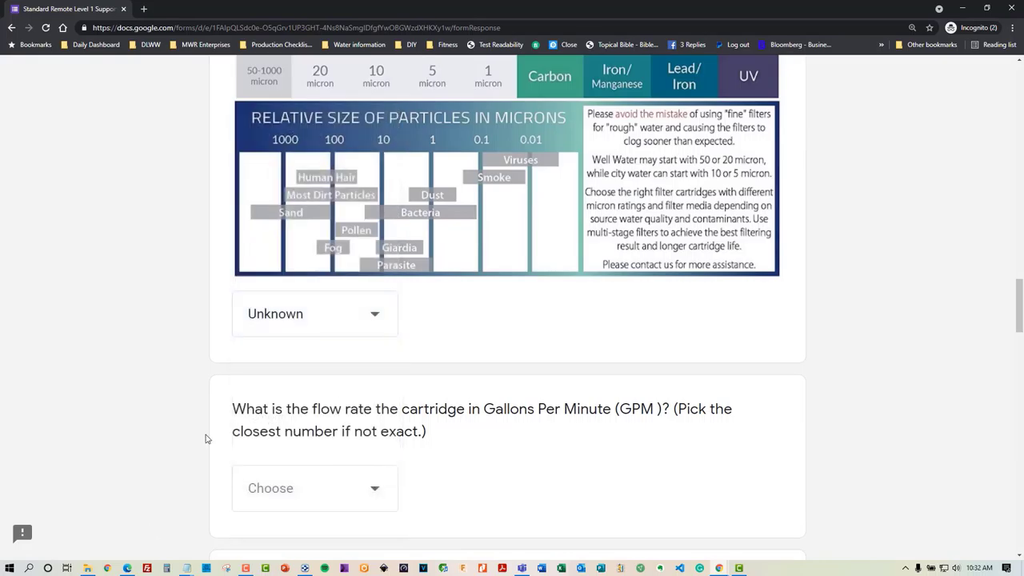
pyautogui.click(354, 334)
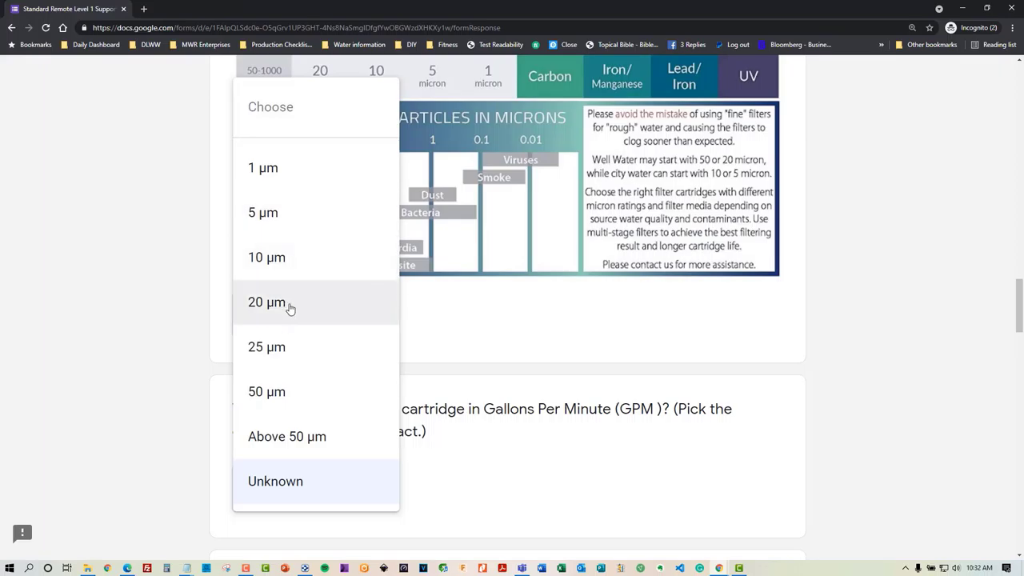
pyautogui.click(289, 446)
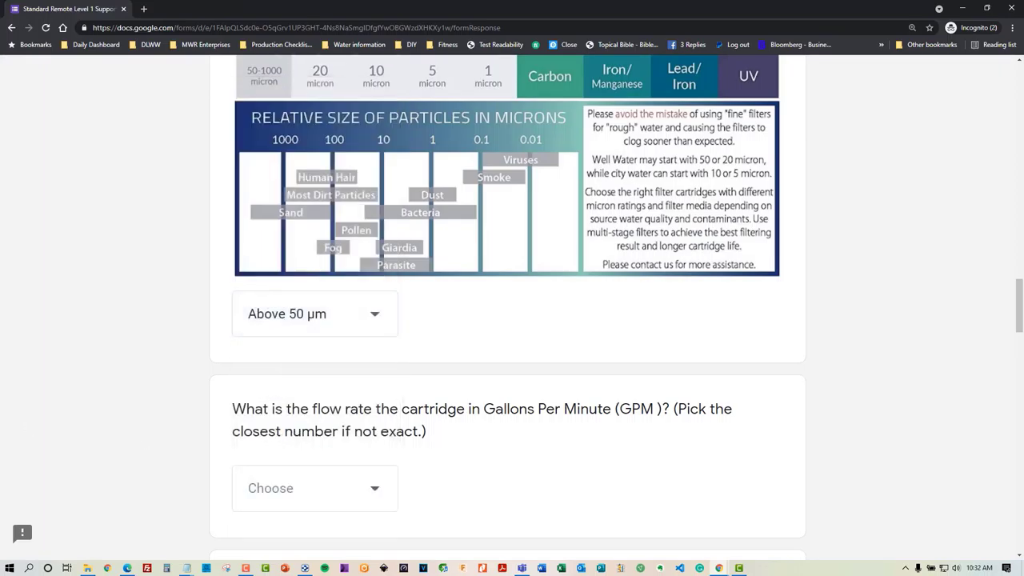
# - Pick 10 GPM from the bottom of the flow rate choices
pyautogui.scroll(-4, 111, 270)
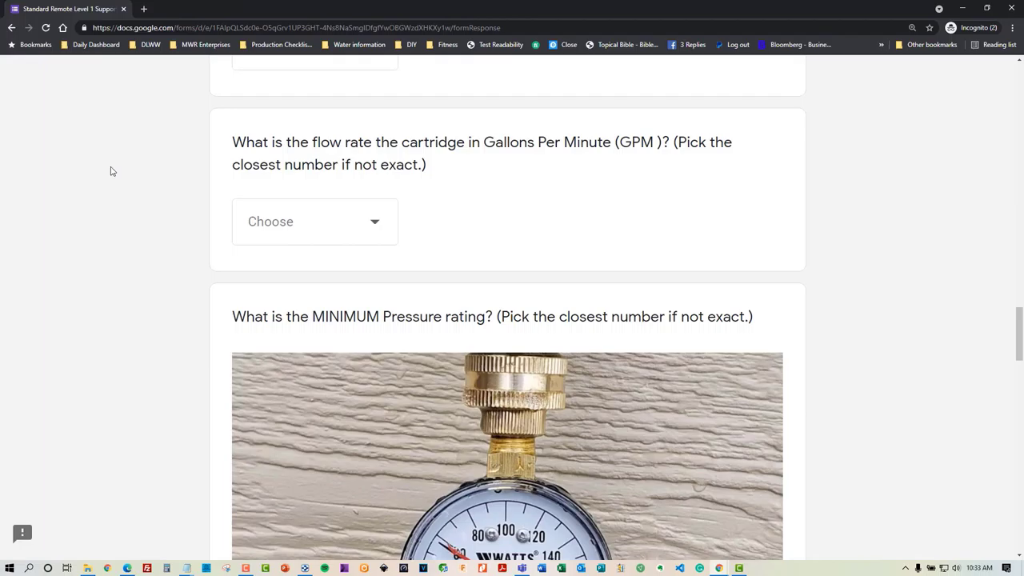
pyautogui.click(352, 223)
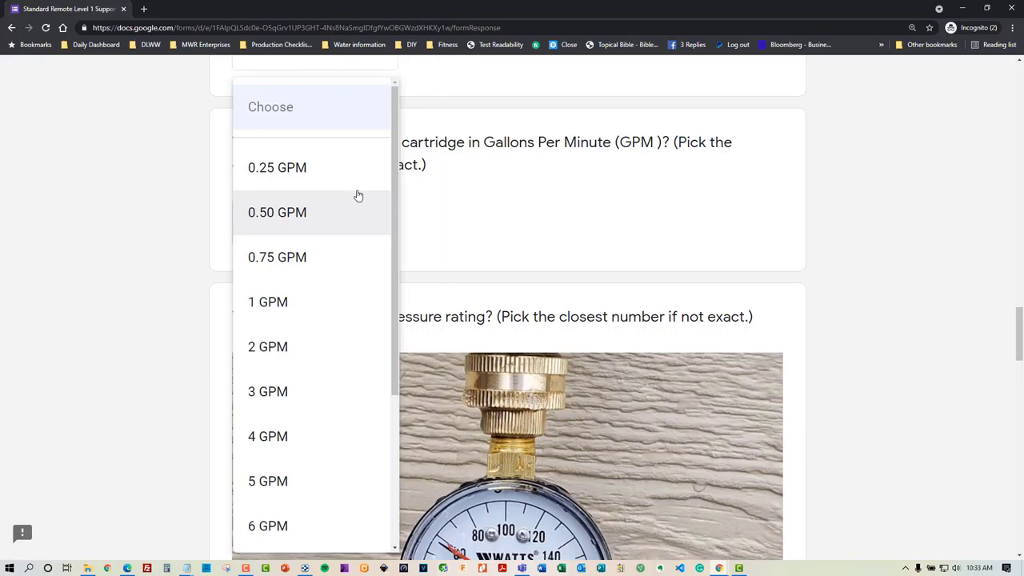
pyautogui.scroll(-2, 349, 304)
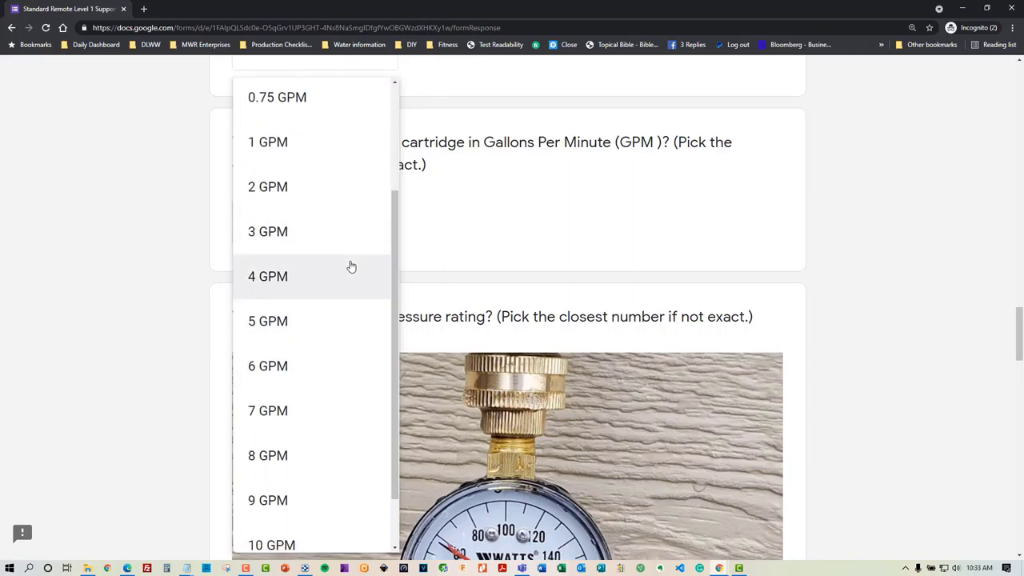
pyautogui.scroll(-2, 349, 272)
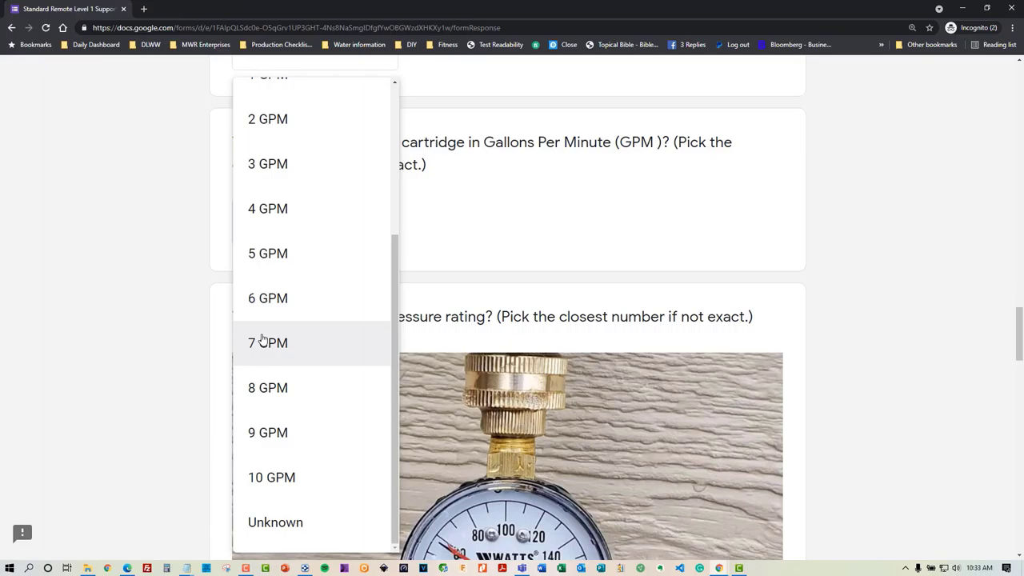
pyautogui.click(292, 477)
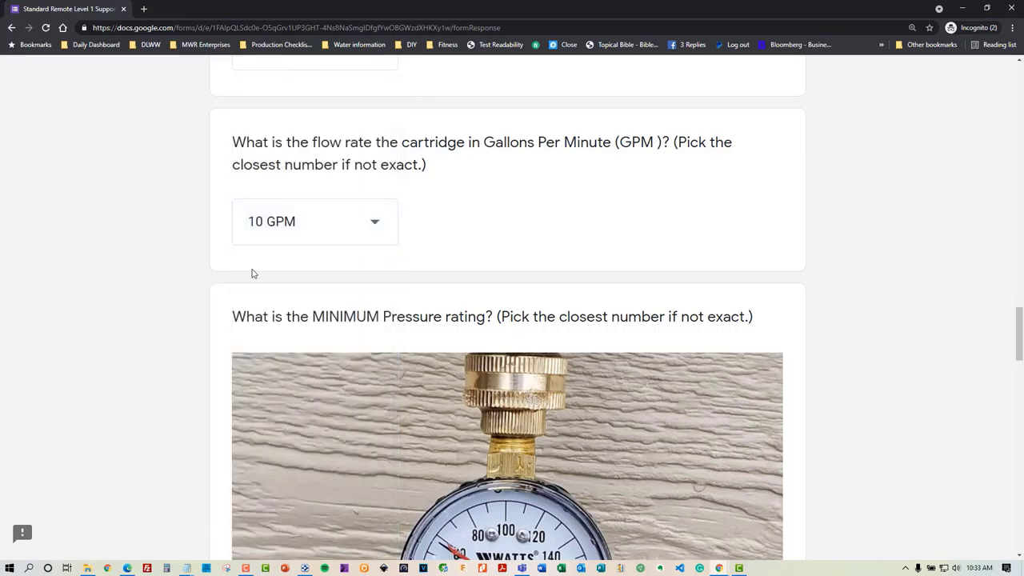
pyautogui.scroll(-1, 226, 318)
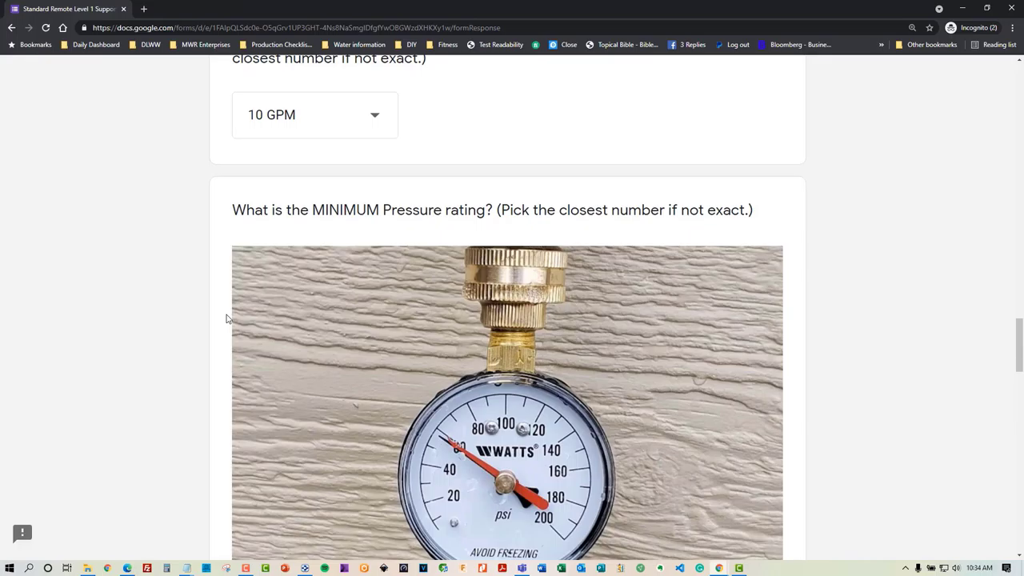
pyautogui.scroll(-1, 217, 344)
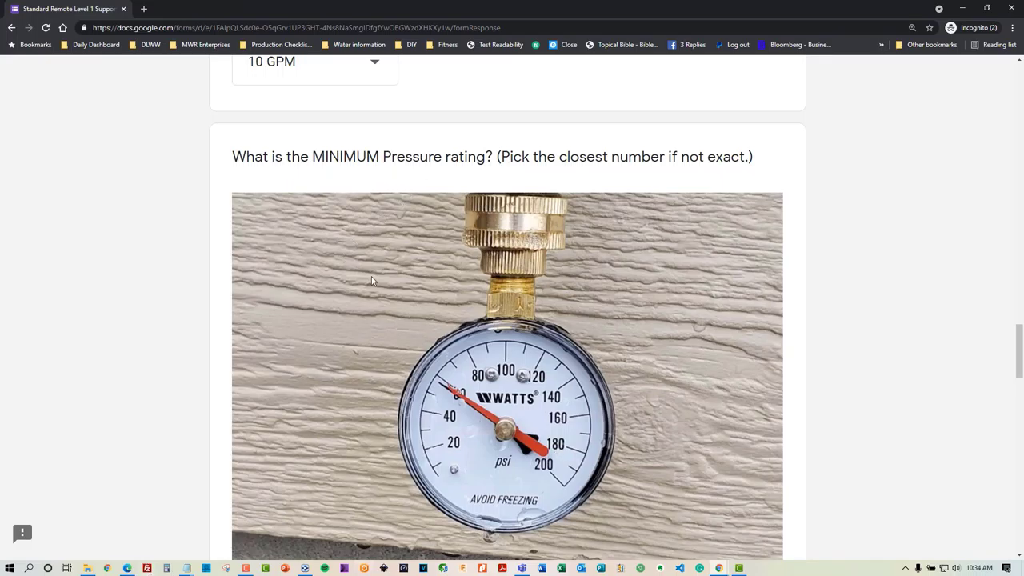
pyautogui.scroll(-1, 371, 280)
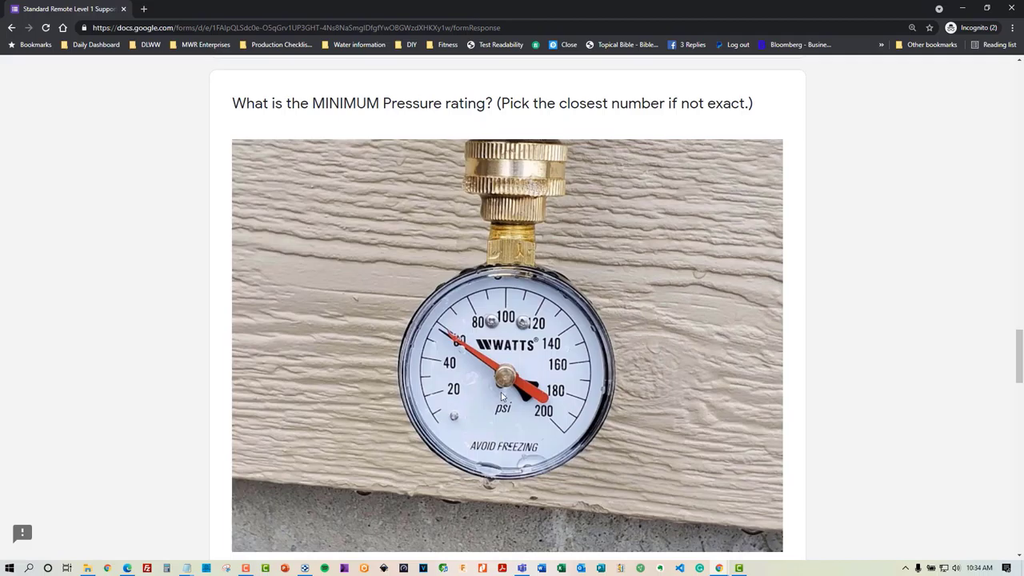
pyautogui.scroll(1, 501, 392)
pyautogui.scroll(-3, 492, 423)
pyautogui.scroll(2, 491, 425)
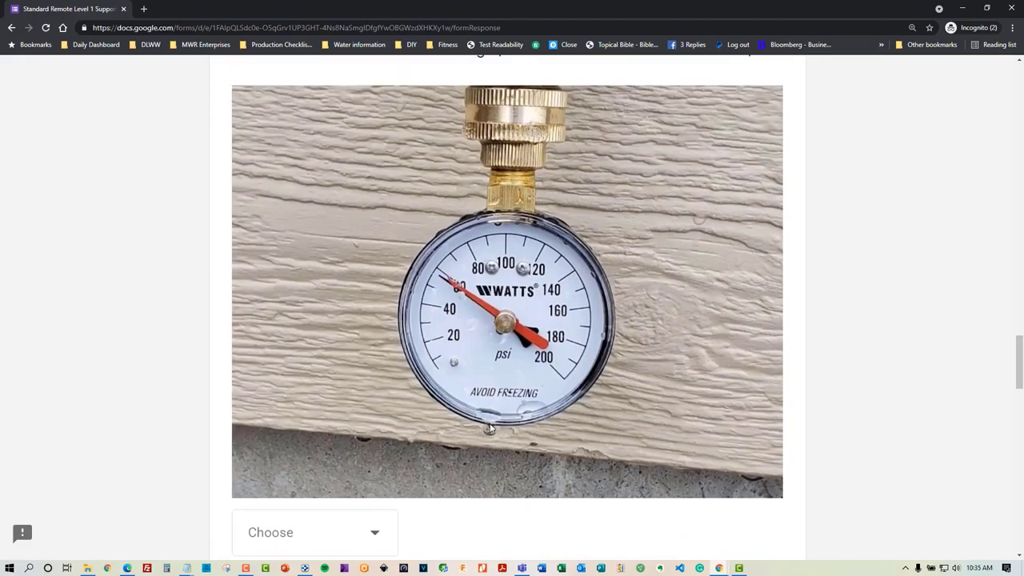
pyautogui.scroll(1, 20, 368)
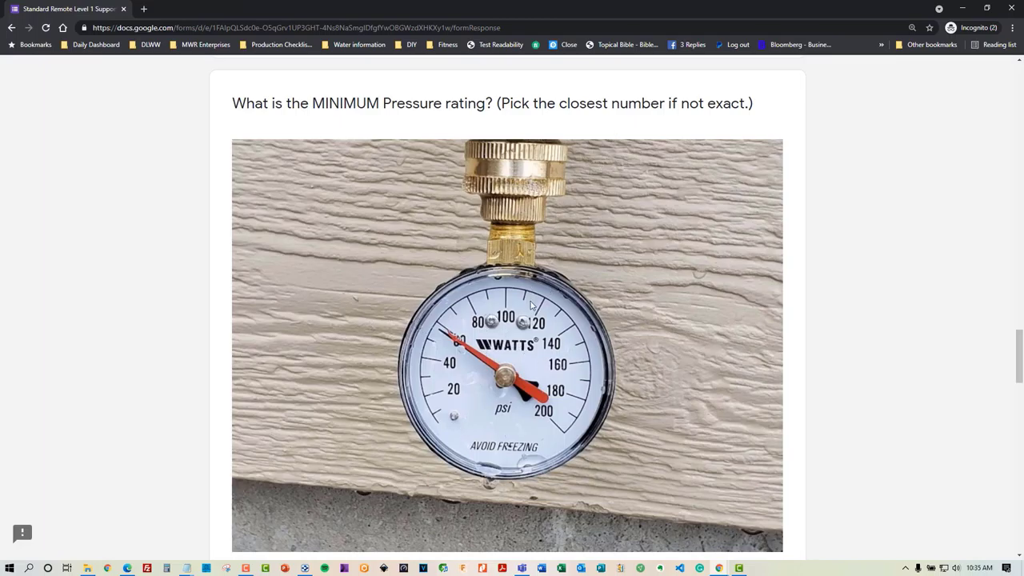
pyautogui.scroll(1, 536, 296)
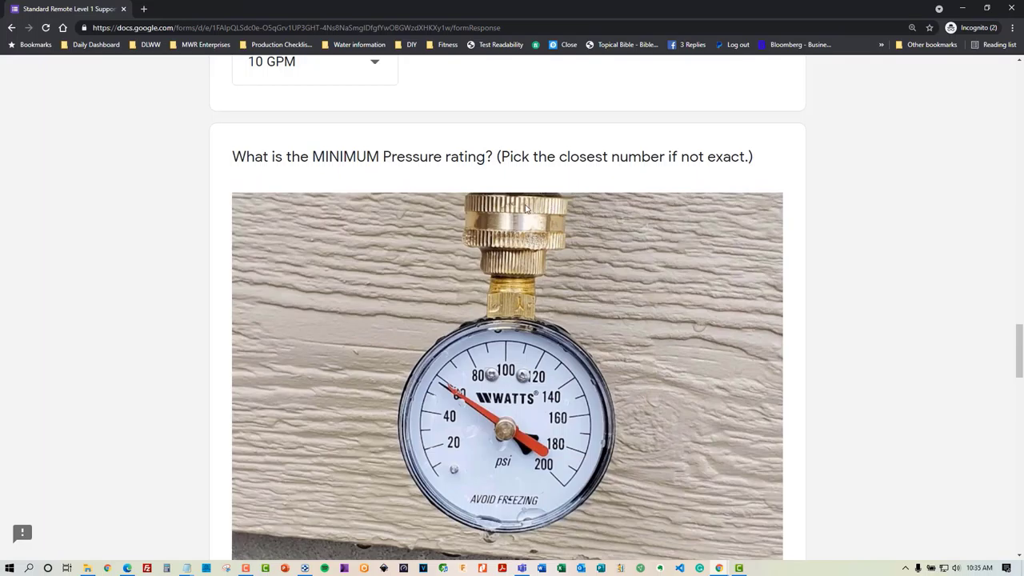
pyautogui.scroll(1, 513, 246)
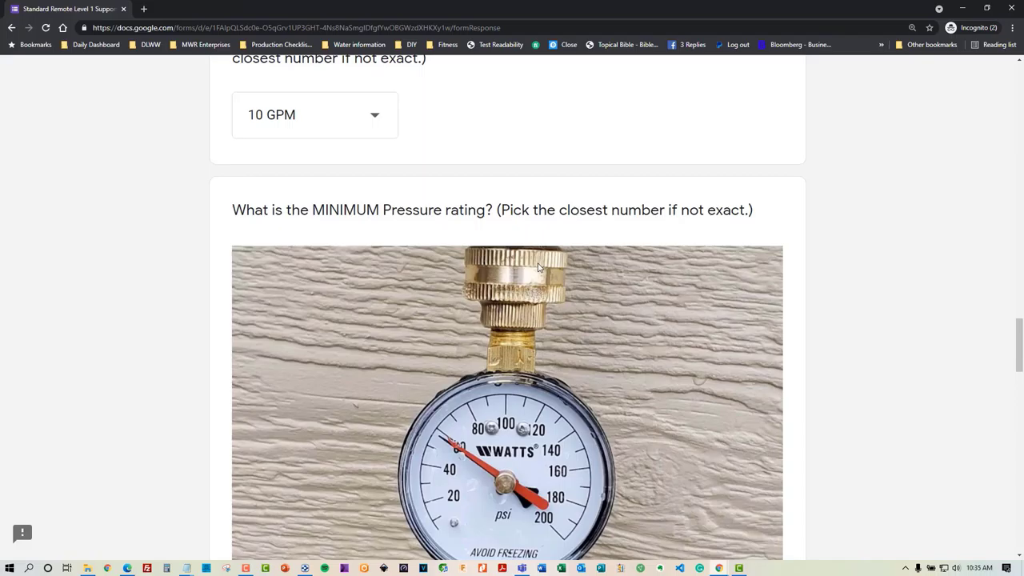
pyautogui.scroll(-2, 487, 366)
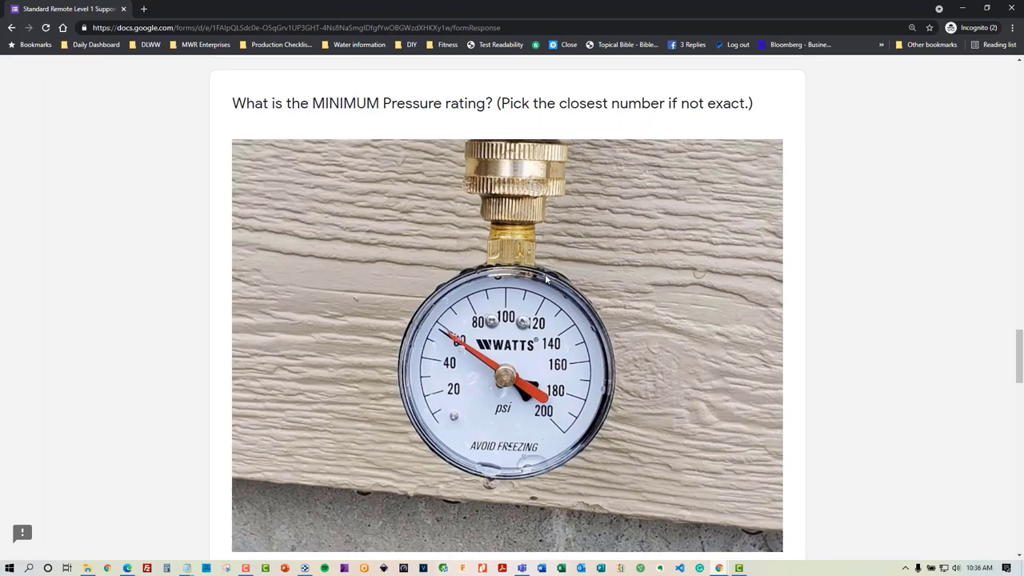
pyautogui.scroll(1, 520, 266)
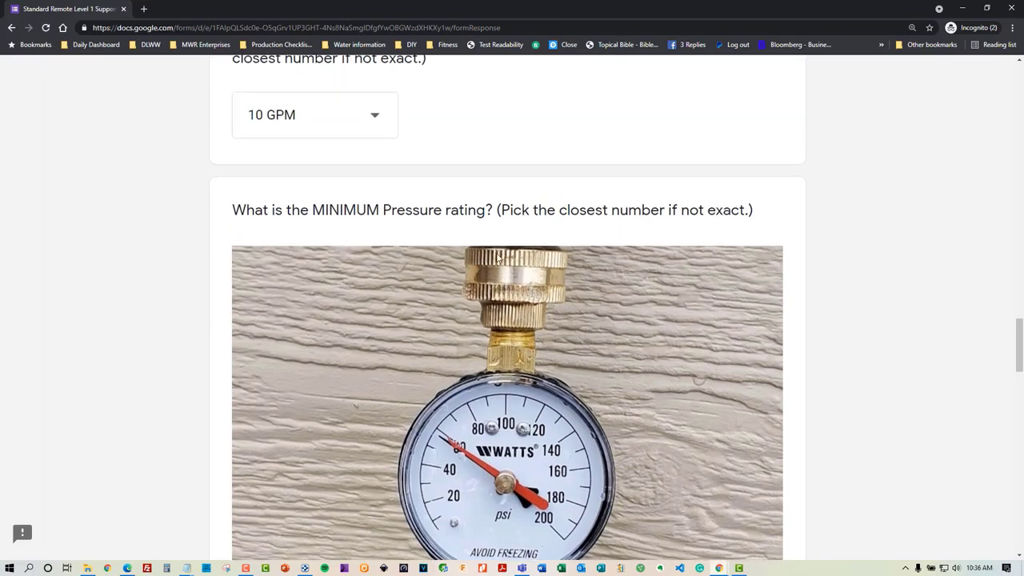
pyautogui.scroll(-1, 529, 334)
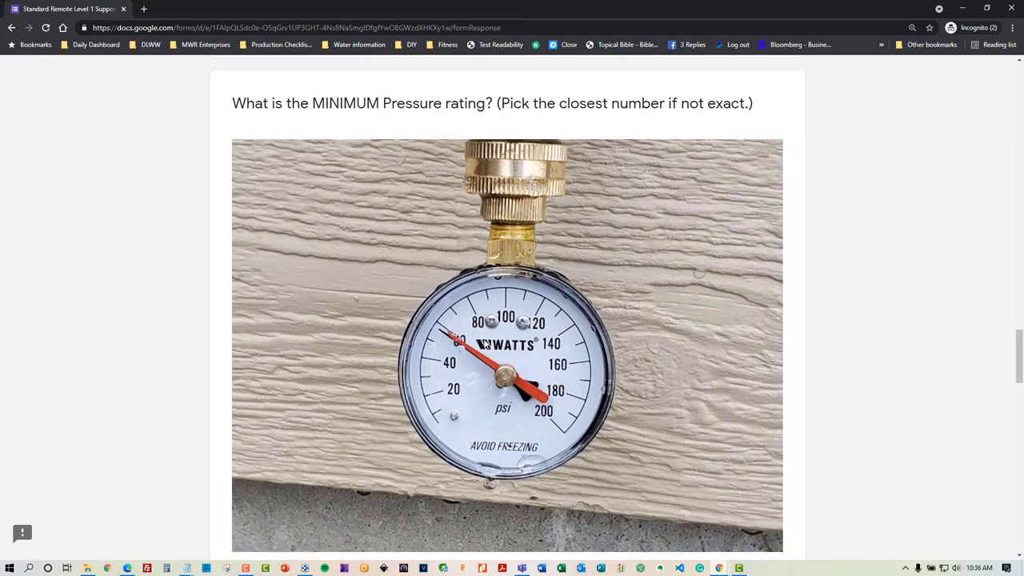
# - Choose 60 PSI from the MINIMUM Pressure rating list below the gauge image
pyautogui.scroll(-1, 472, 366)
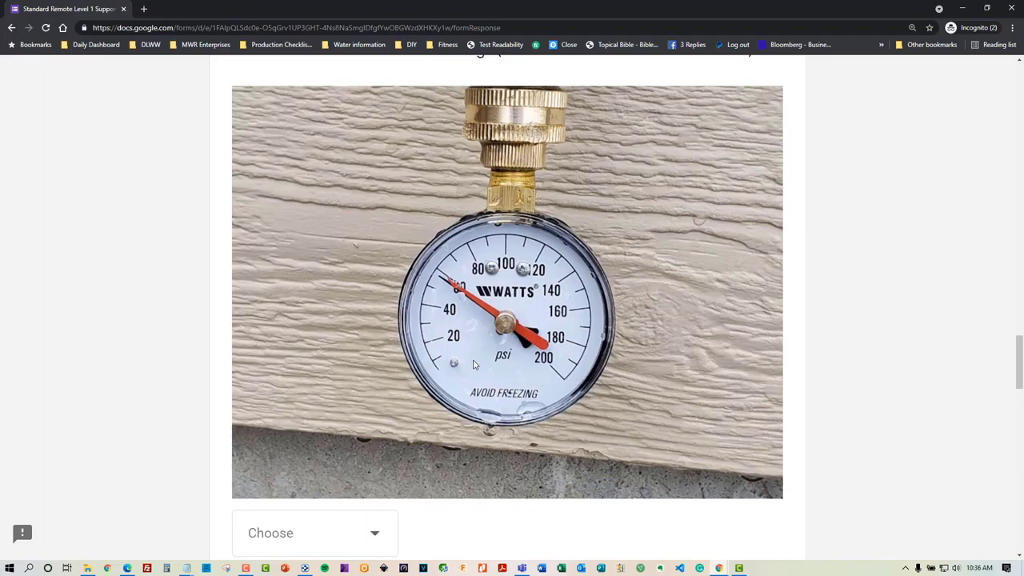
pyautogui.scroll(1, 387, 304)
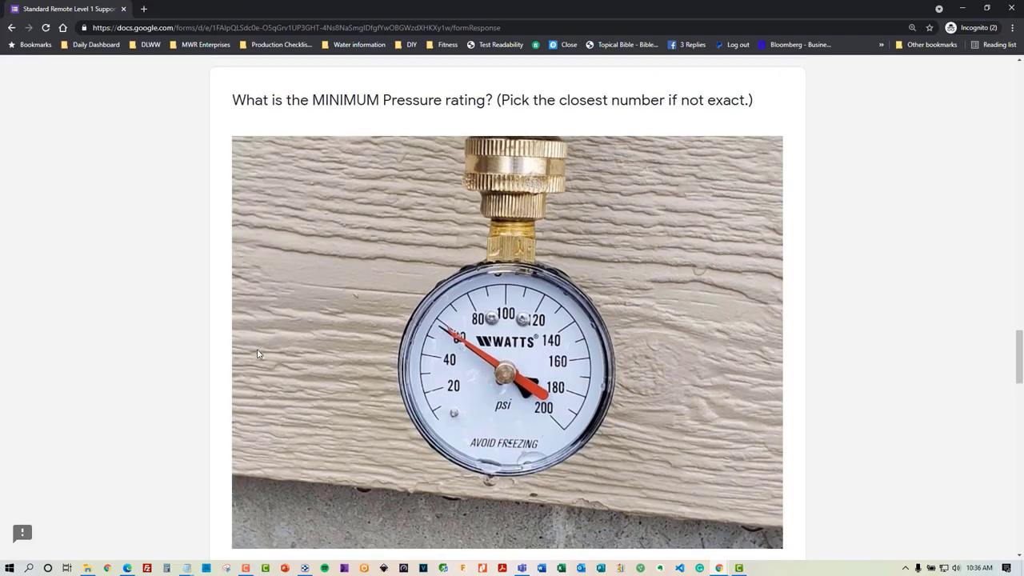
pyautogui.scroll(-1, 232, 354)
pyautogui.scroll(1, 205, 354)
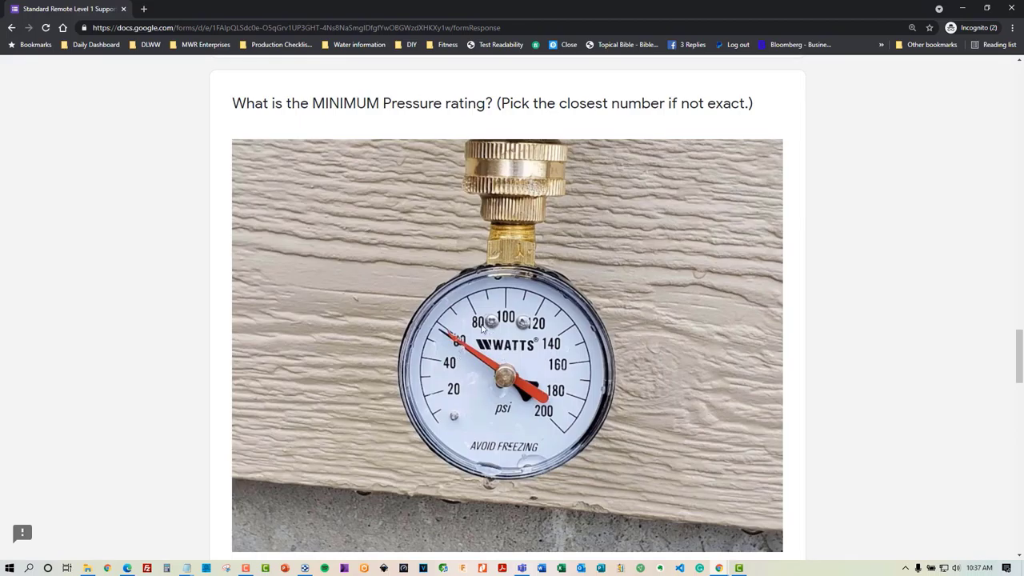
pyautogui.scroll(-2, 464, 364)
pyautogui.scroll(-1, 464, 364)
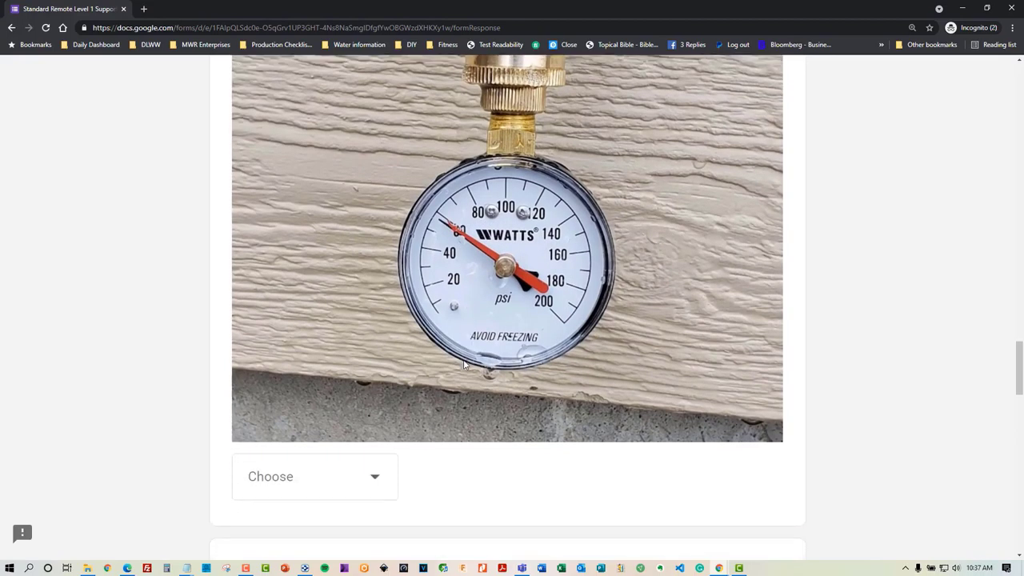
pyautogui.click(349, 421)
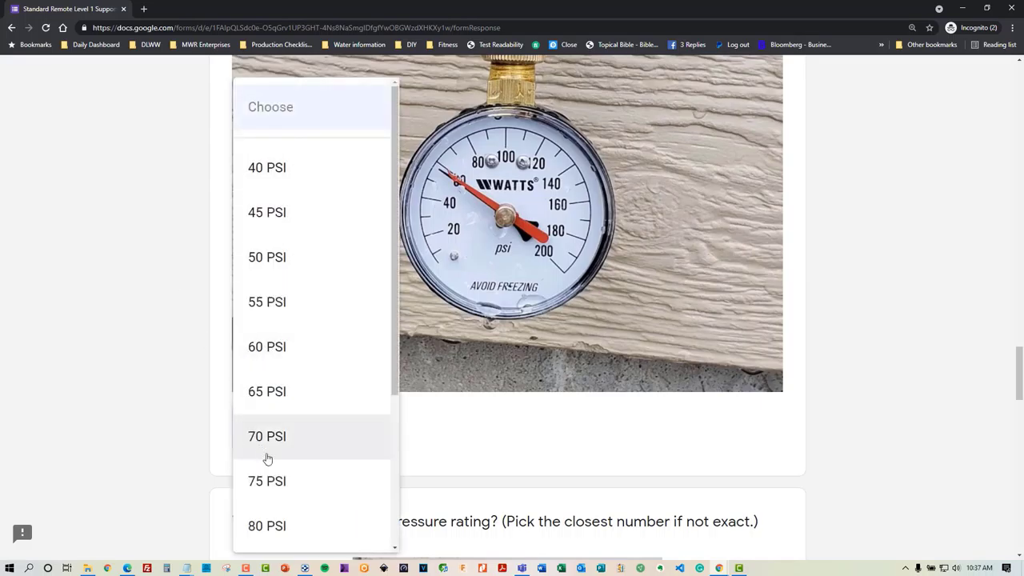
pyautogui.scroll(-1, 280, 480)
pyautogui.scroll(-2, 286, 528)
pyautogui.scroll(3, 319, 249)
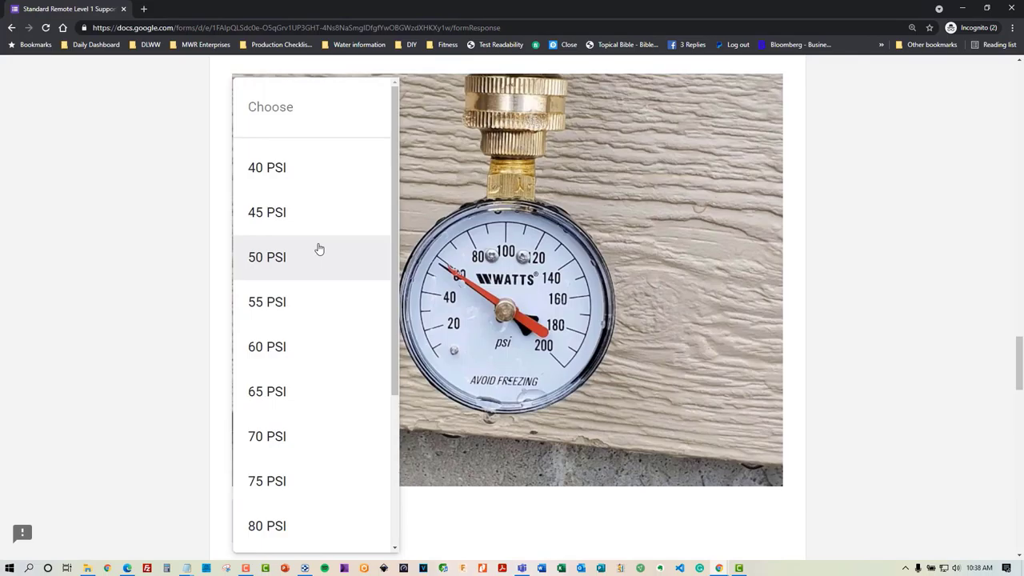
pyautogui.scroll(-3, 286, 496)
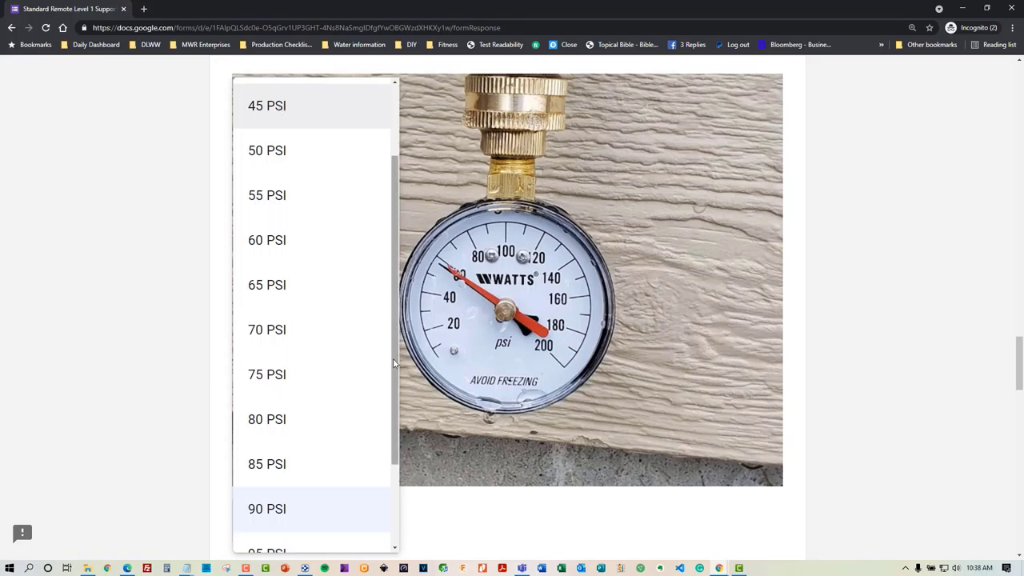
pyautogui.scroll(-1, 332, 342)
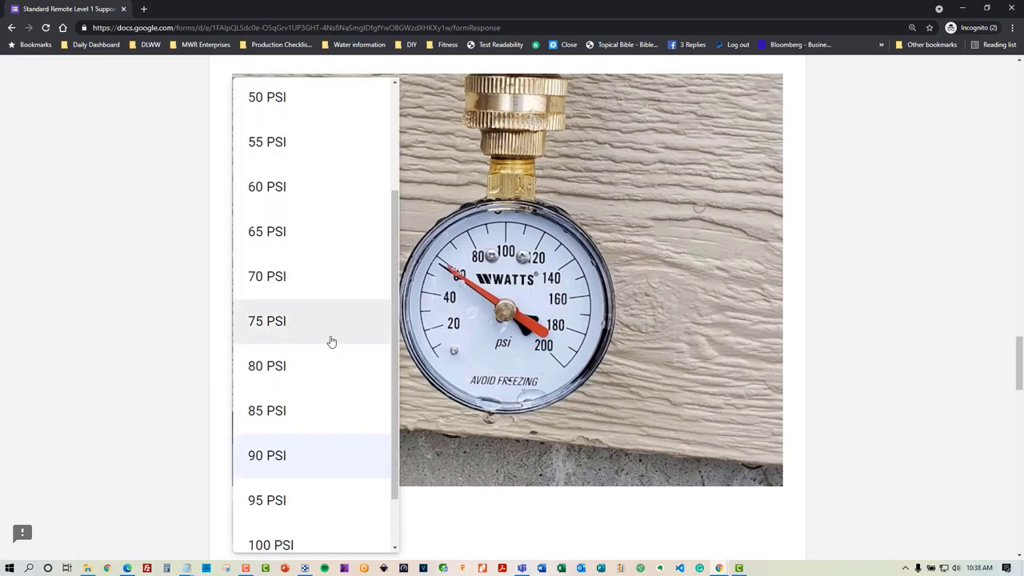
pyautogui.scroll(-2, 350, 360)
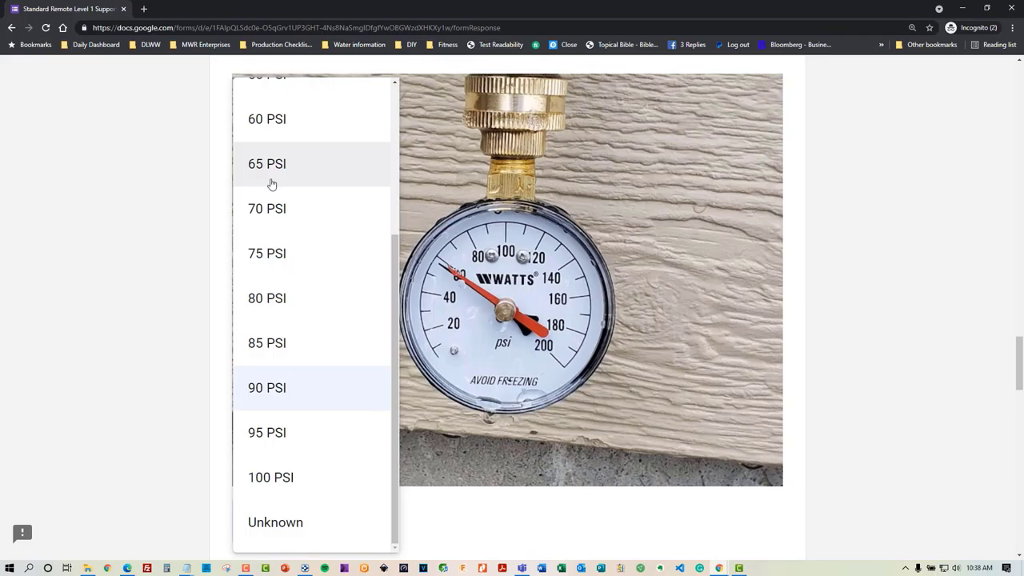
pyautogui.click(303, 133)
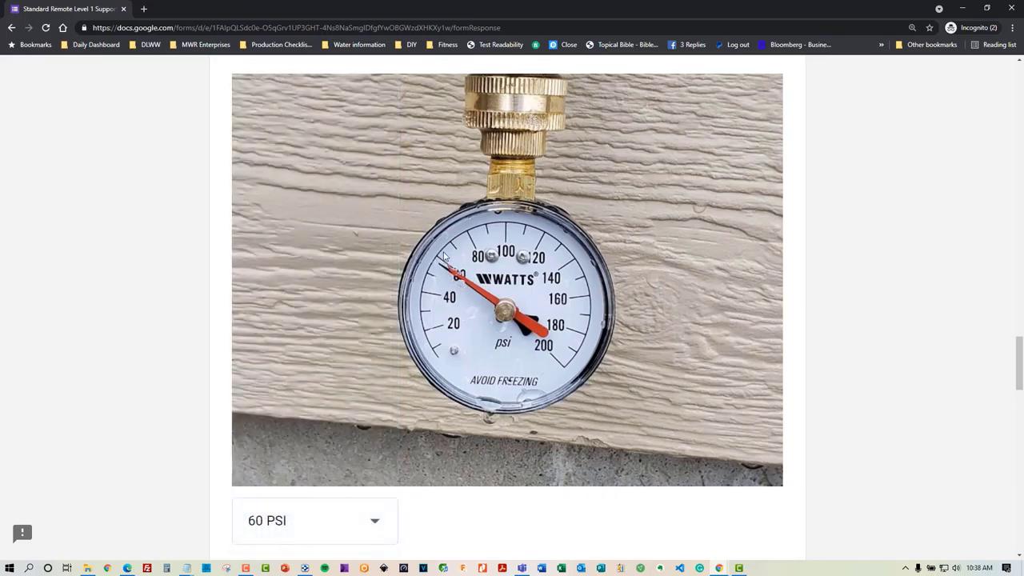
# - Select 100 PSI as the MAXIMUM Pressure rating
pyautogui.scroll(-6, 374, 351)
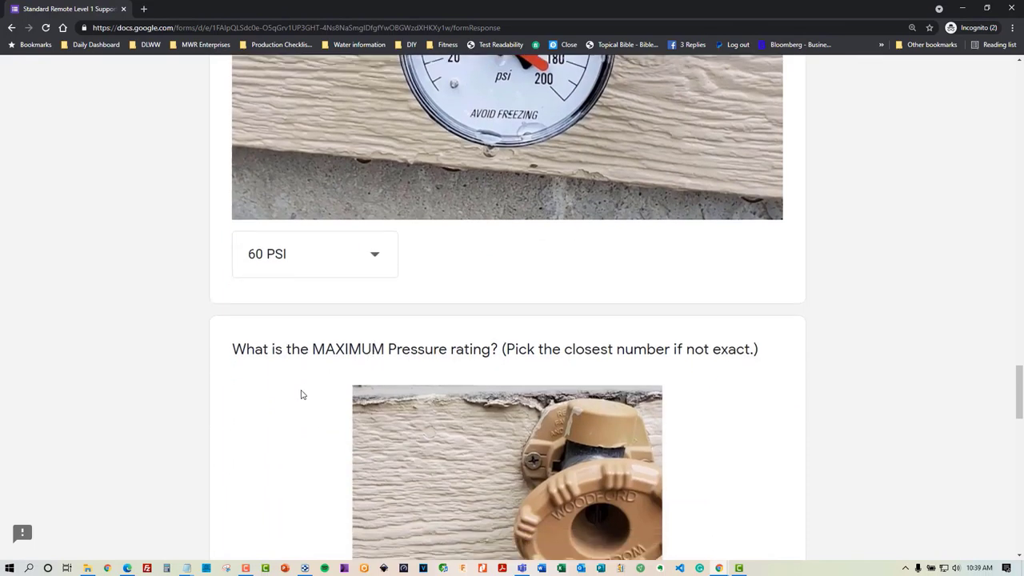
pyautogui.scroll(-2, 301, 394)
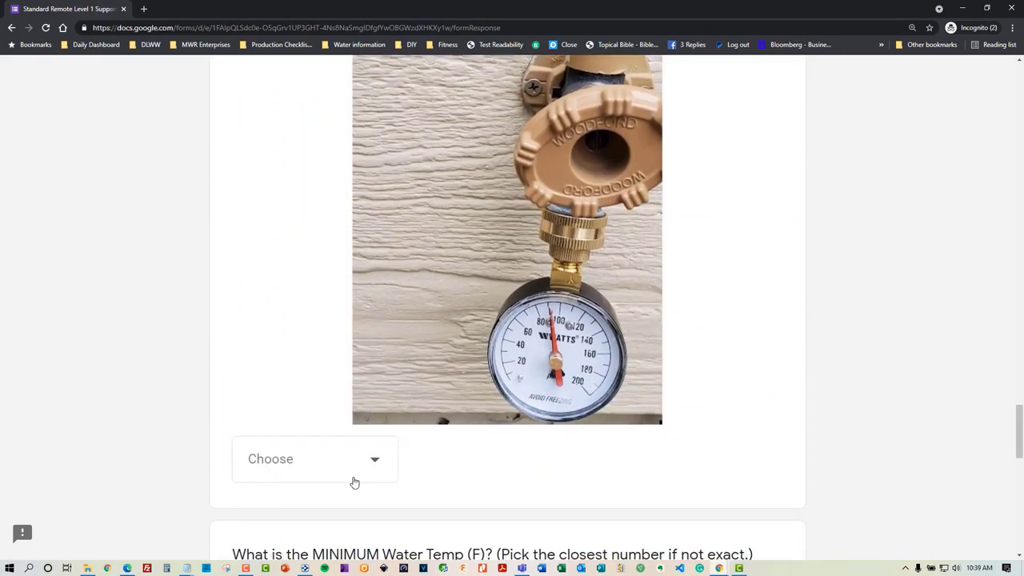
pyautogui.scroll(7, 330, 460)
pyautogui.scroll(8, 324, 462)
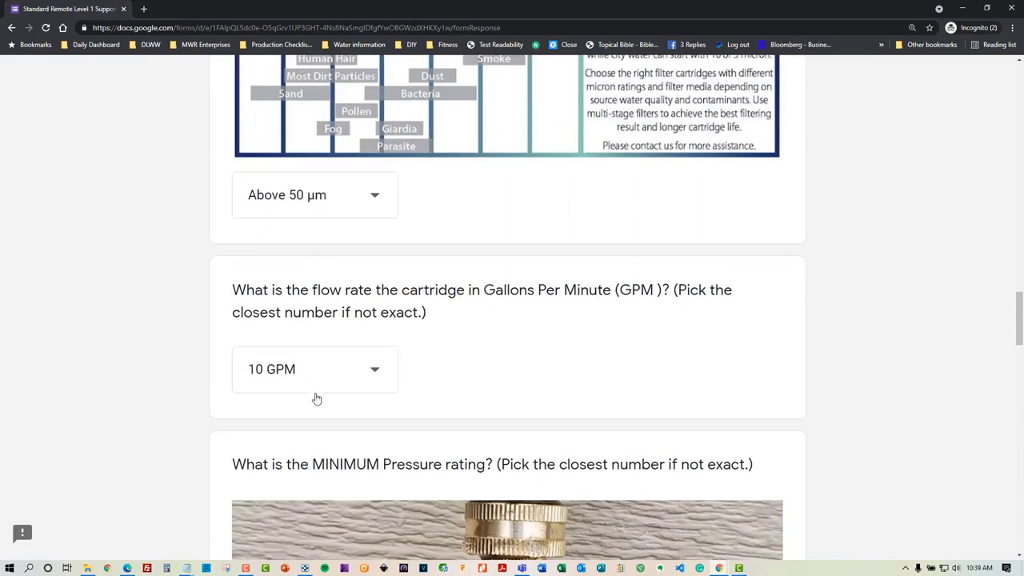
pyautogui.scroll(-1, 390, 440)
pyautogui.scroll(-2, 318, 341)
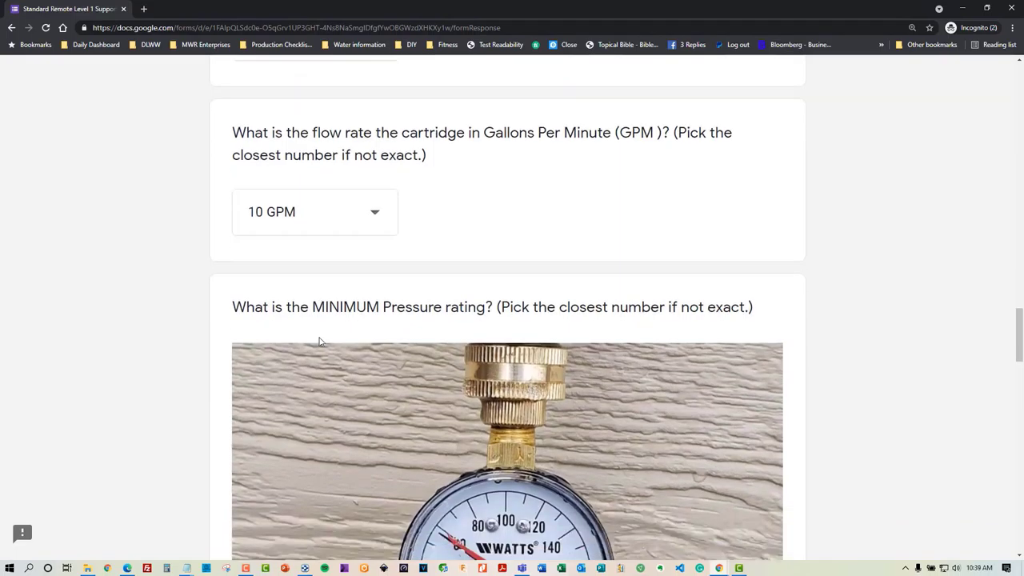
pyautogui.scroll(2, 317, 341)
pyautogui.scroll(-5, 329, 534)
pyautogui.click(309, 384)
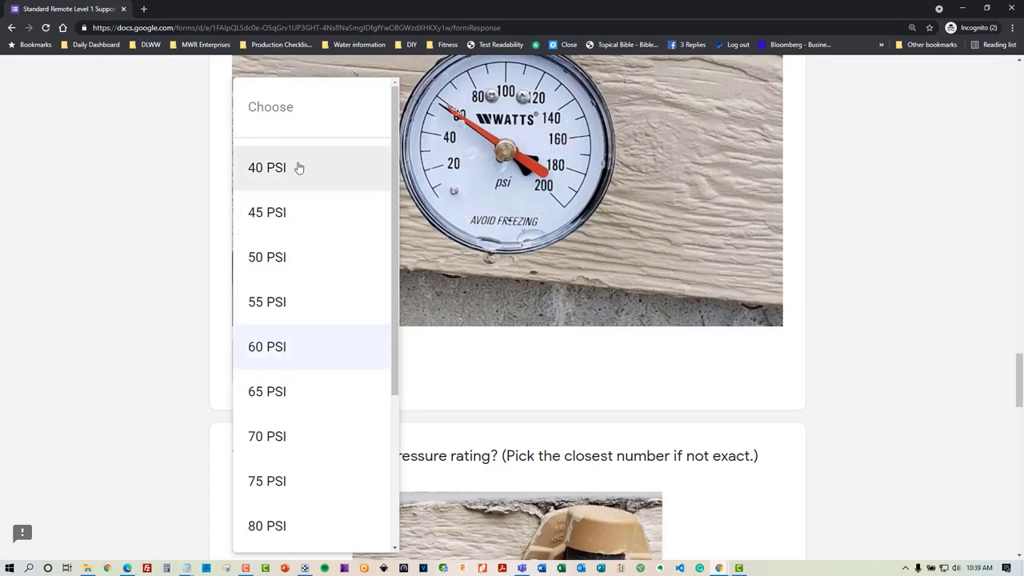
pyautogui.moveTo(297, 167); pyautogui.dragTo(285, 315)
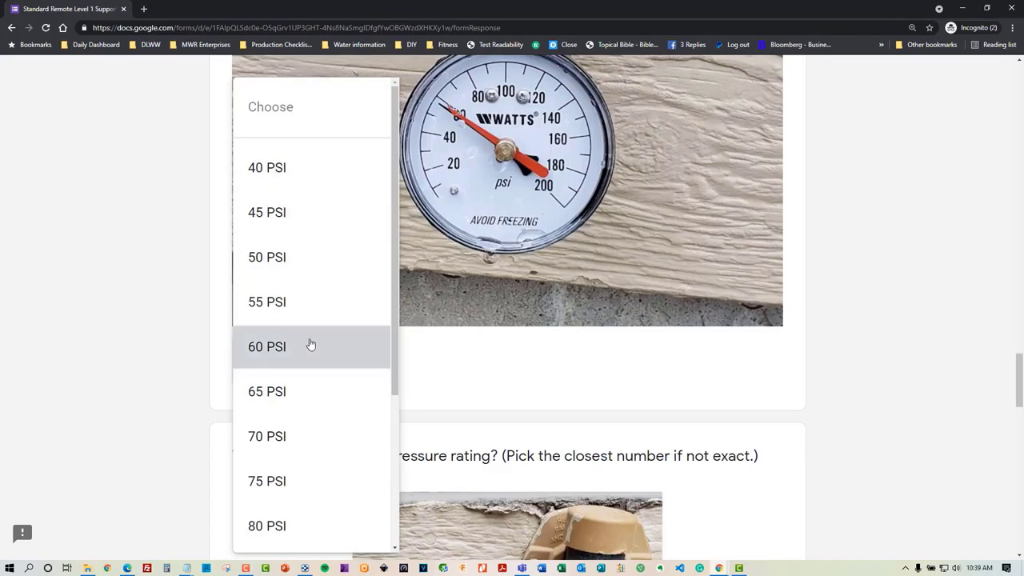
pyautogui.scroll(-4, 320, 512)
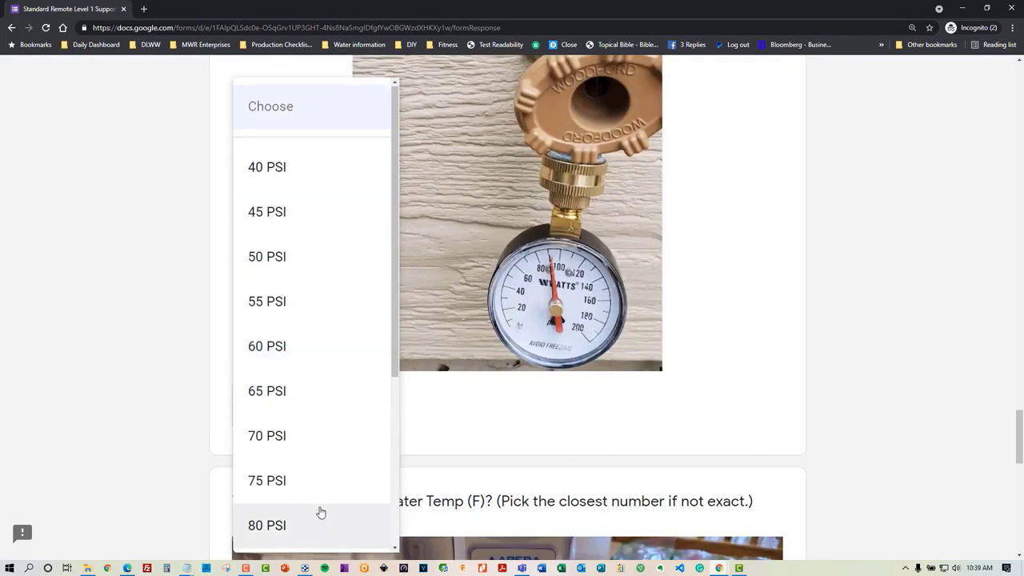
pyautogui.scroll(-2, 320, 512)
pyautogui.scroll(2, 320, 512)
pyautogui.scroll(-3, 320, 512)
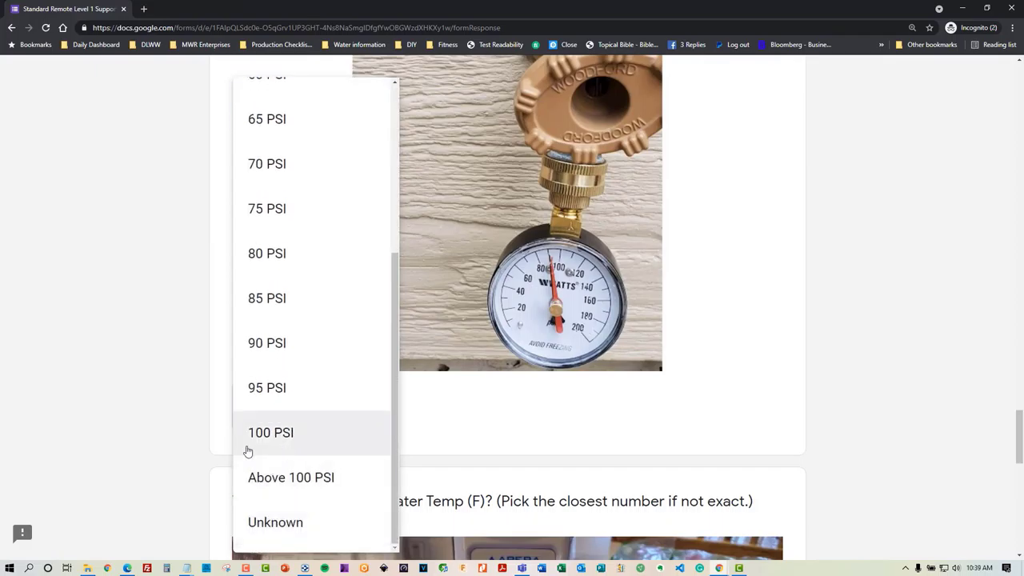
pyautogui.click(265, 430)
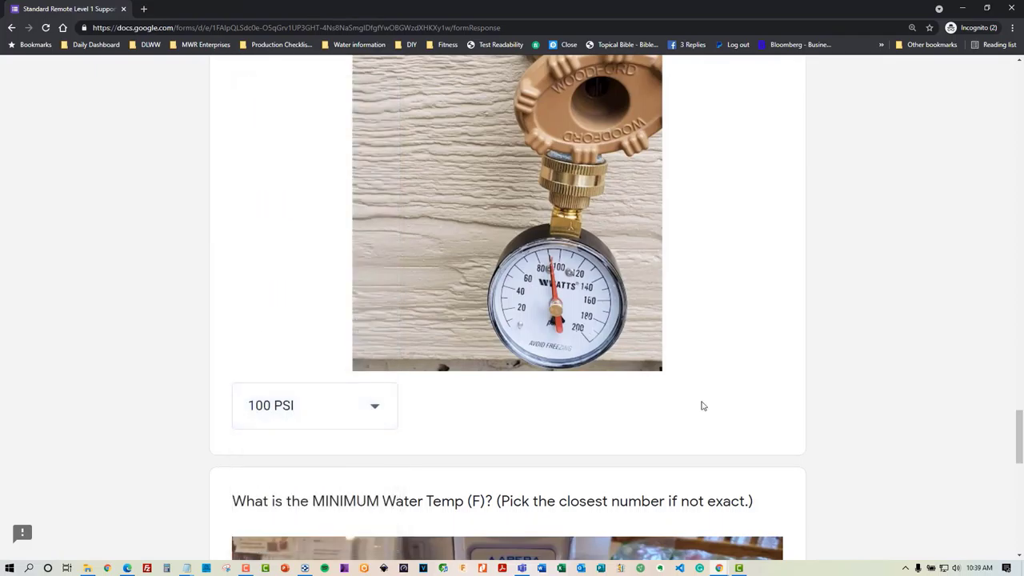
# - Scroll down to the MINIMUM Water Temp (F) question with its water sample photo
pyautogui.scroll(-2, 268, 408)
pyautogui.scroll(4, 256, 400)
pyautogui.scroll(5, 252, 405)
pyautogui.scroll(-13, 256, 411)
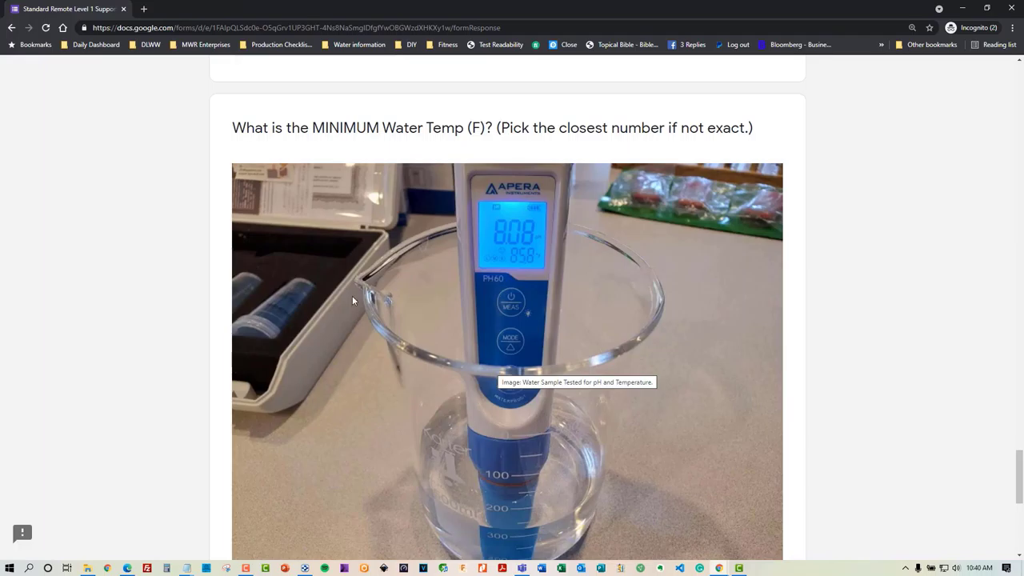
pyautogui.scroll(-1, 530, 209)
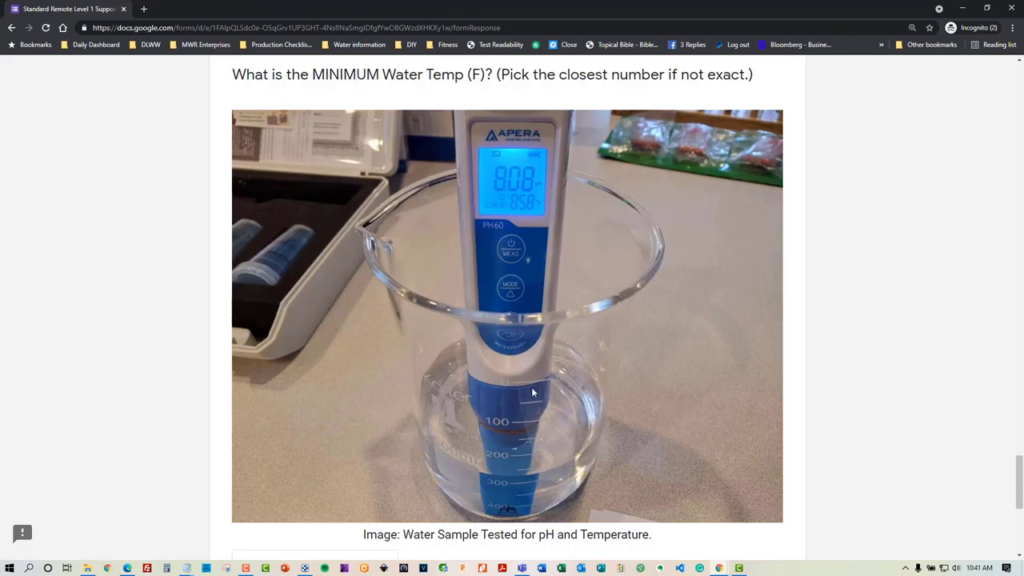
# - Answer the MINIMUM Water Temp question with 40 F
pyautogui.scroll(-2, 187, 389)
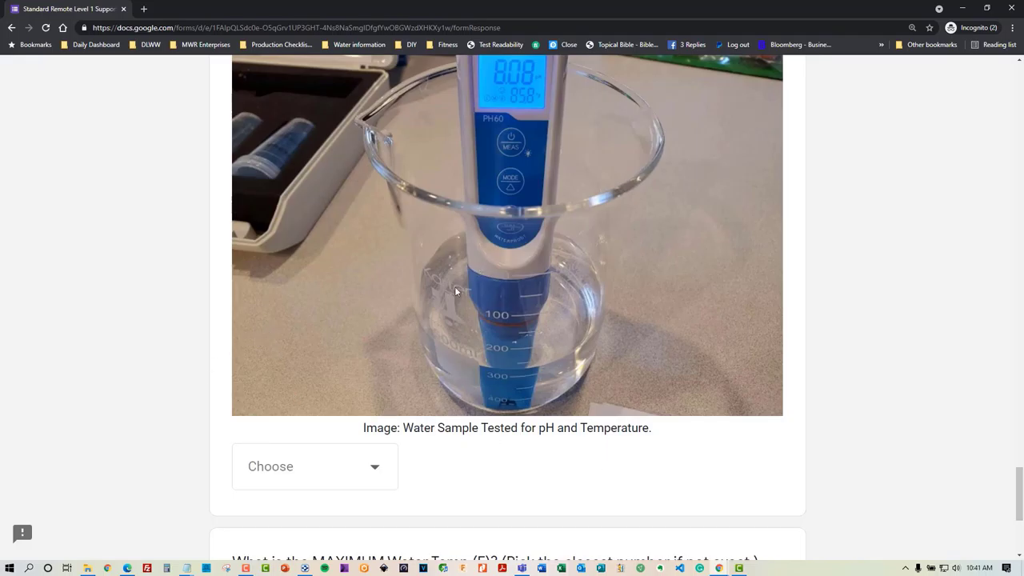
pyautogui.scroll(2, 425, 318)
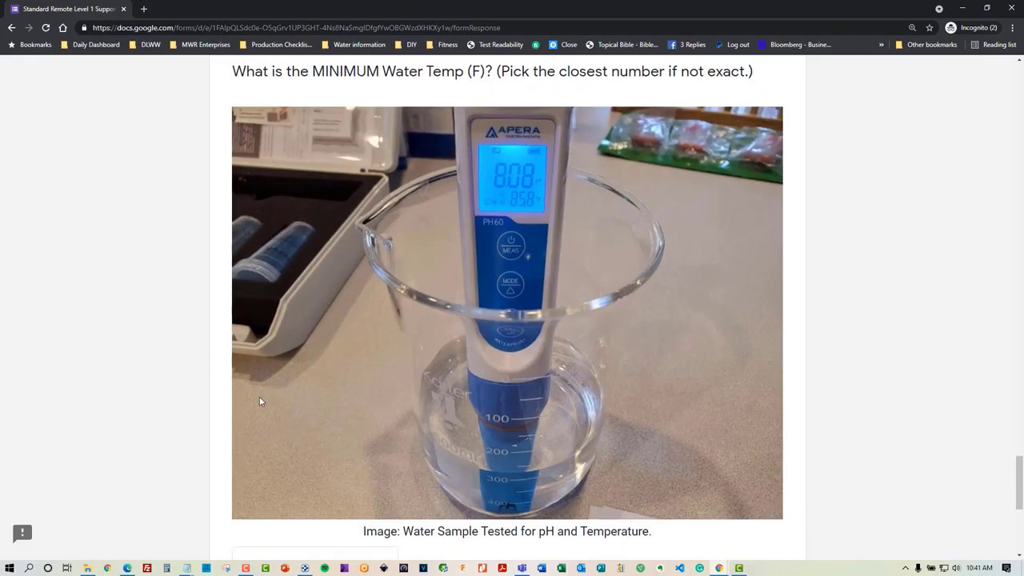
pyautogui.scroll(-4, 245, 400)
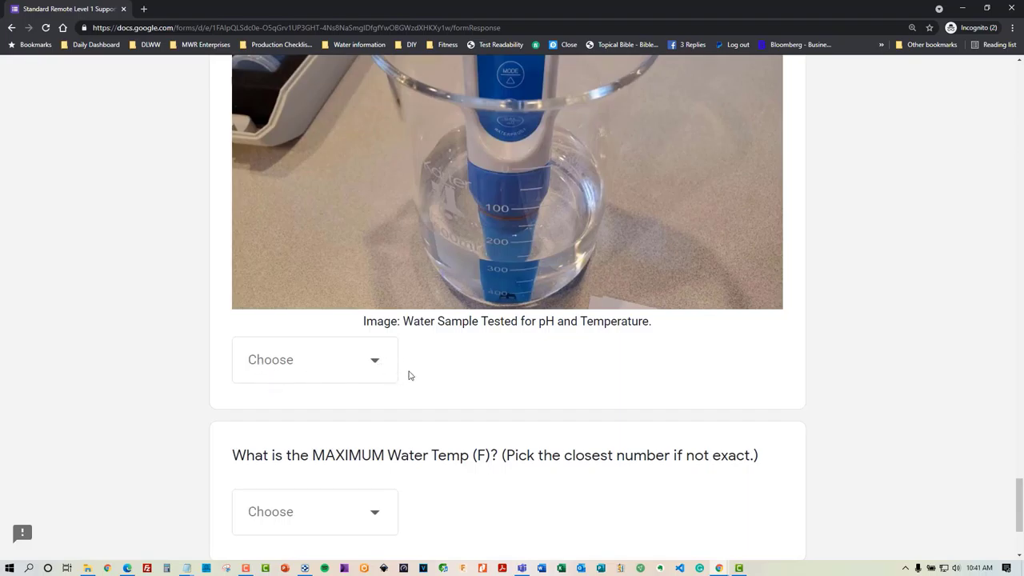
pyautogui.scroll(1, 409, 374)
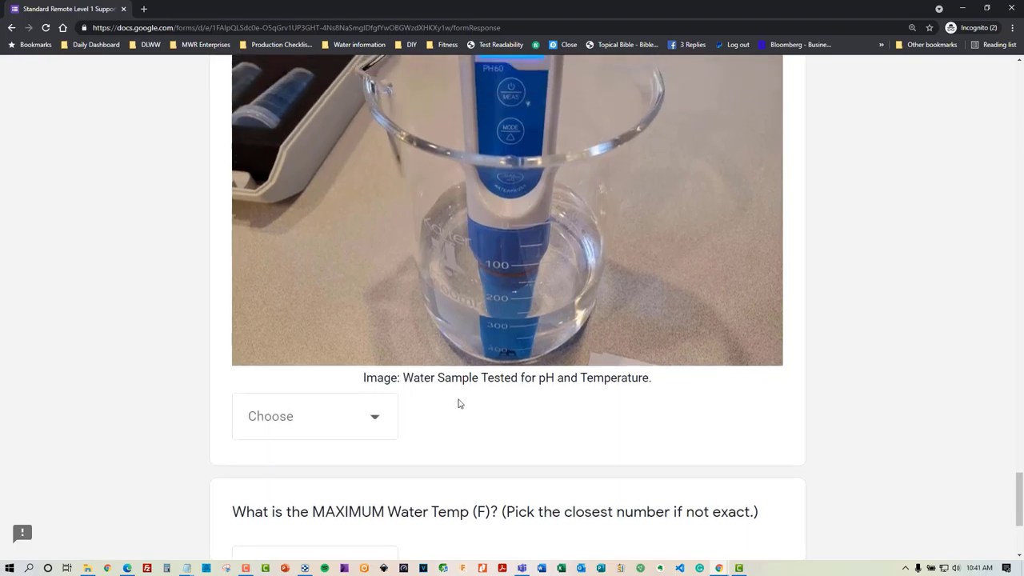
pyautogui.scroll(3, 457, 404)
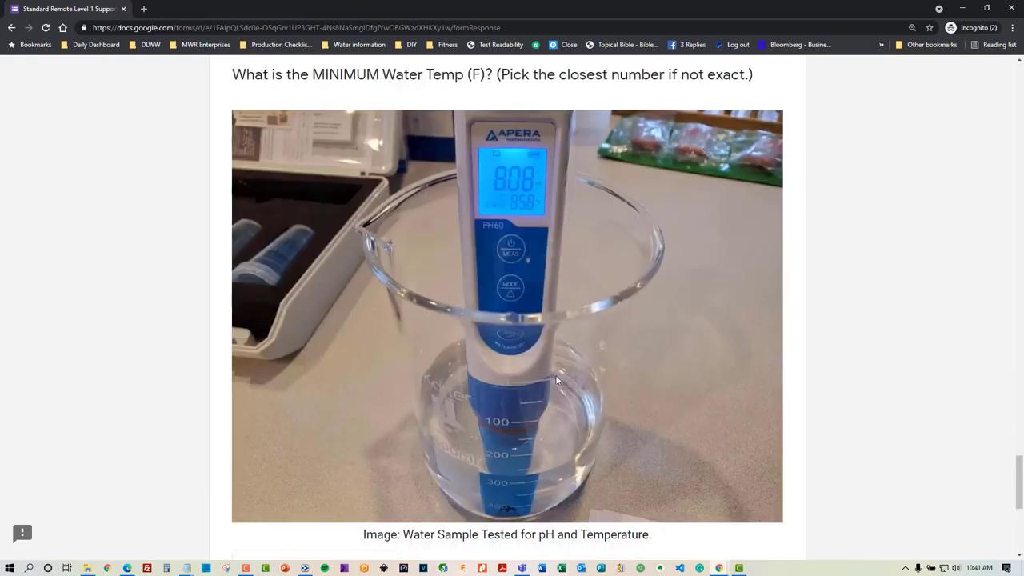
pyautogui.scroll(-6, 555, 374)
pyautogui.click(344, 275)
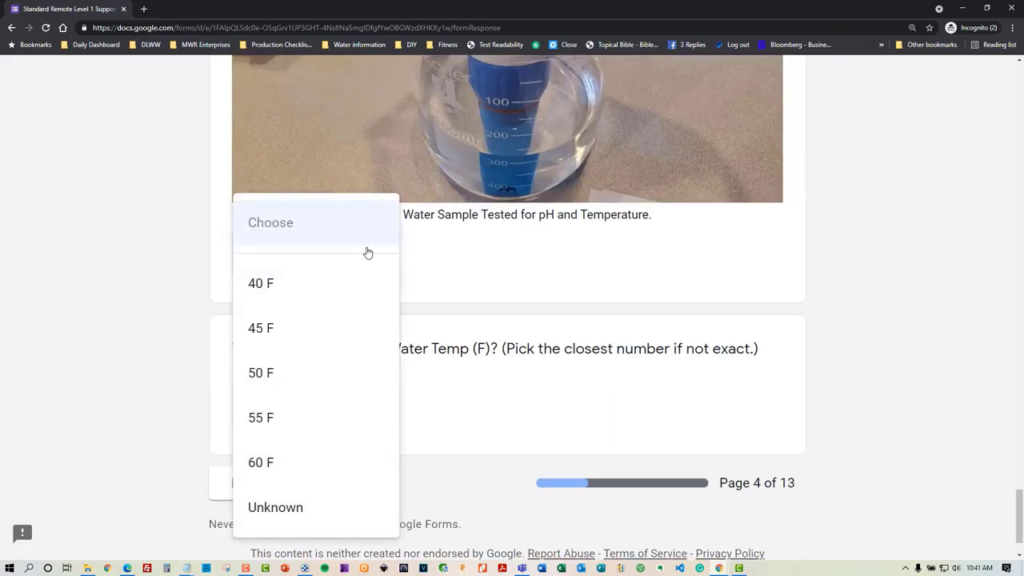
pyautogui.scroll(2, 290, 293)
pyautogui.click(289, 293)
# - Answer the MAXIMUM Water Temp question with 100 F and review the answers back up to Micron Rating
pyautogui.scroll(-3, 320, 336)
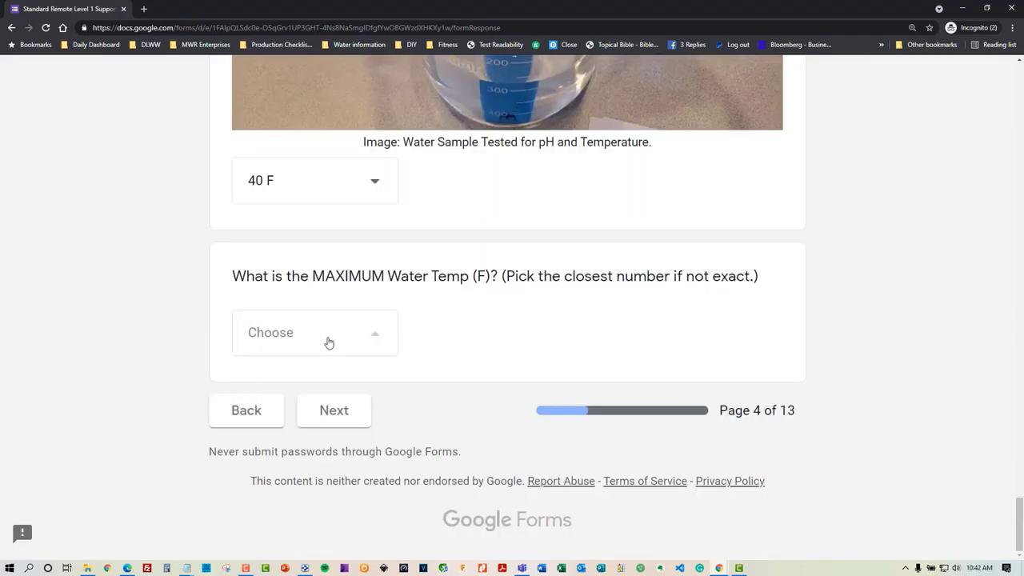
pyautogui.click(327, 340)
pyautogui.click(272, 496)
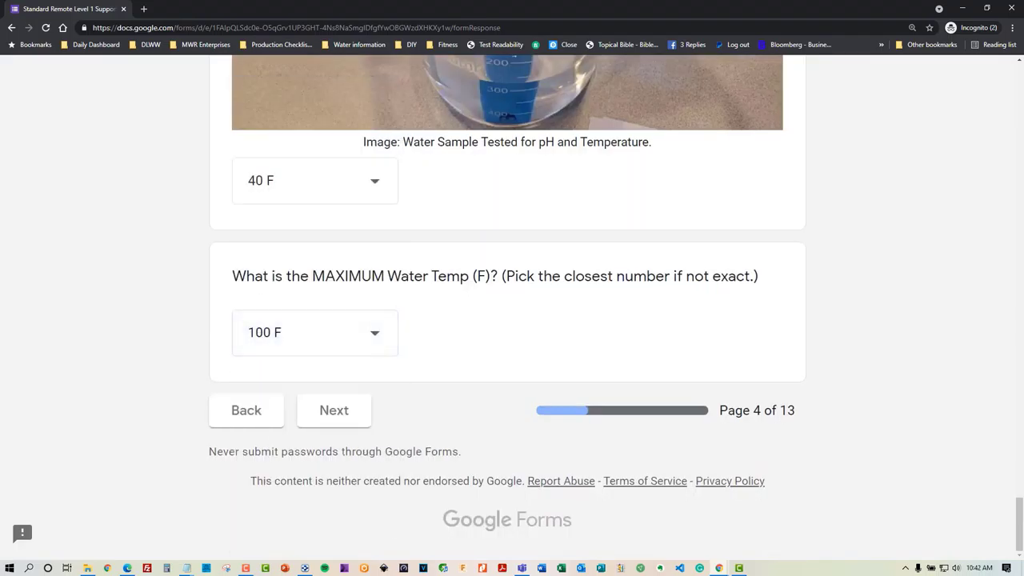
pyautogui.click(352, 414)
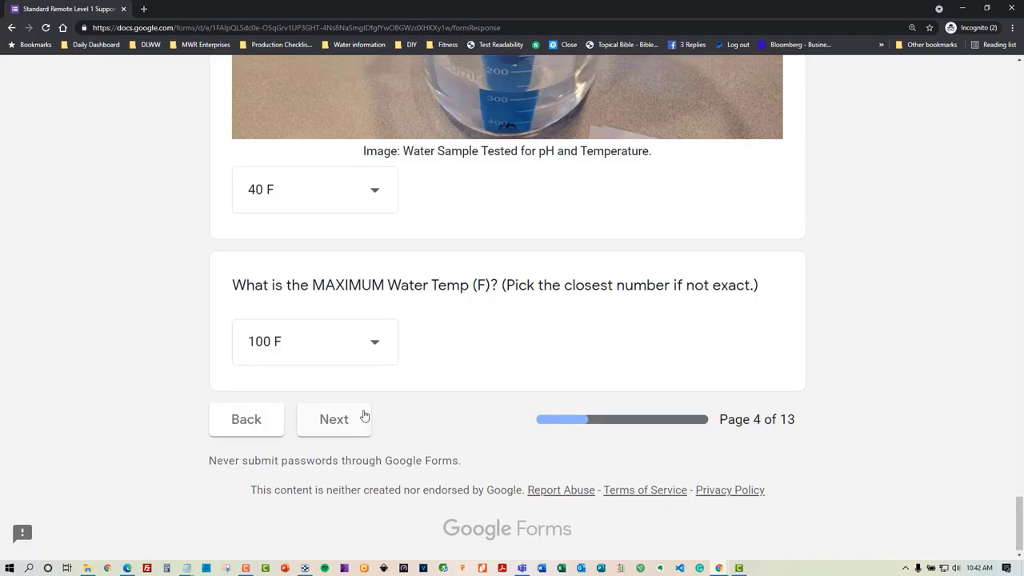
pyautogui.scroll(-8, 338, 400)
pyautogui.scroll(20, 344, 397)
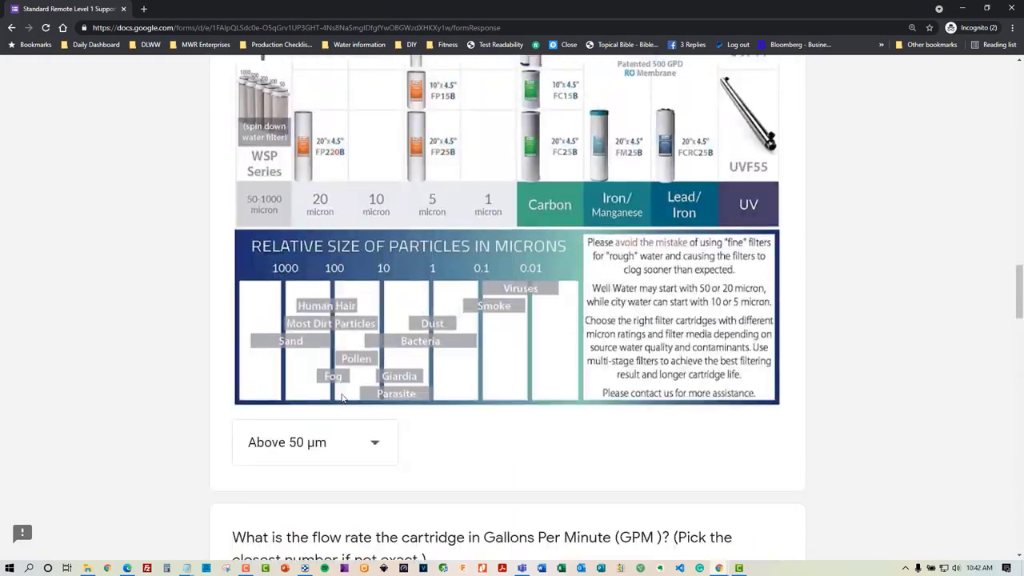
pyautogui.scroll(5, 348, 395)
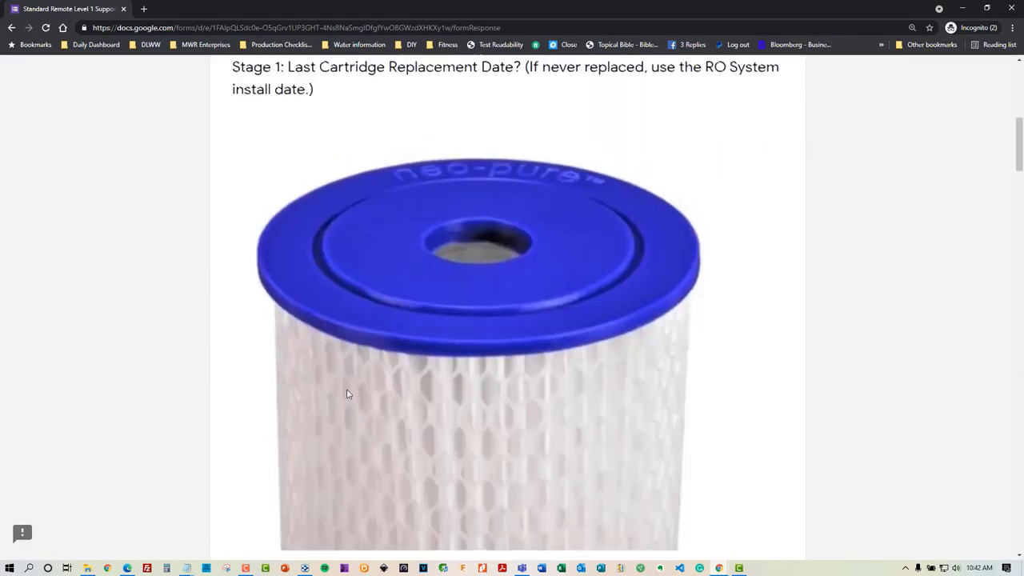
pyautogui.scroll(-10, 352, 384)
pyautogui.scroll(-20, 352, 387)
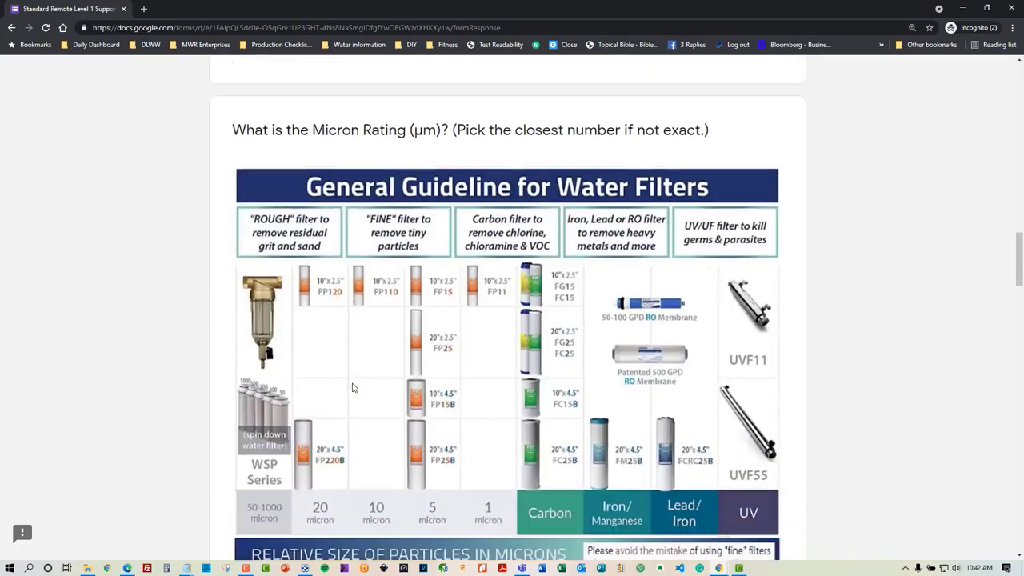